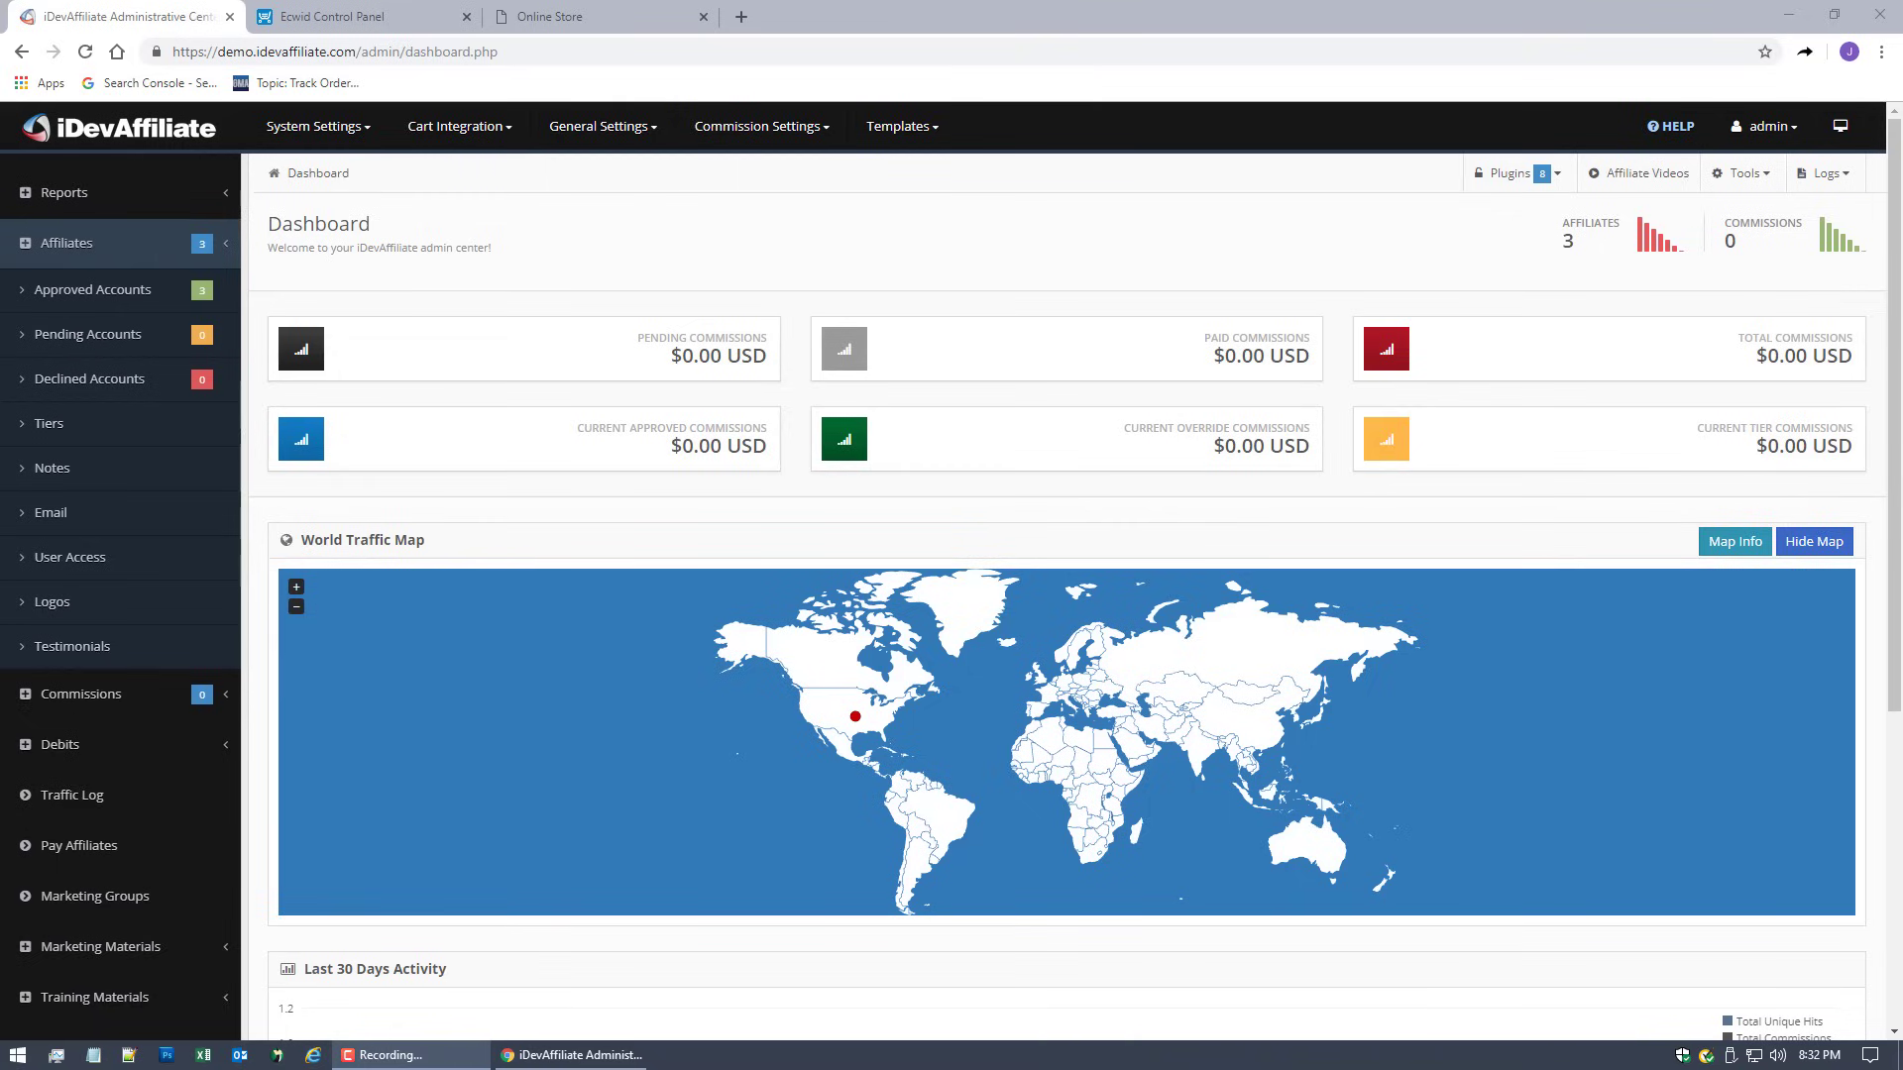
Step: Pick Ecwid in the Shopping Cart Integration Wizard's cart list and create its integration profile
{"action": "left_click", "coordinate": [327, 17]}
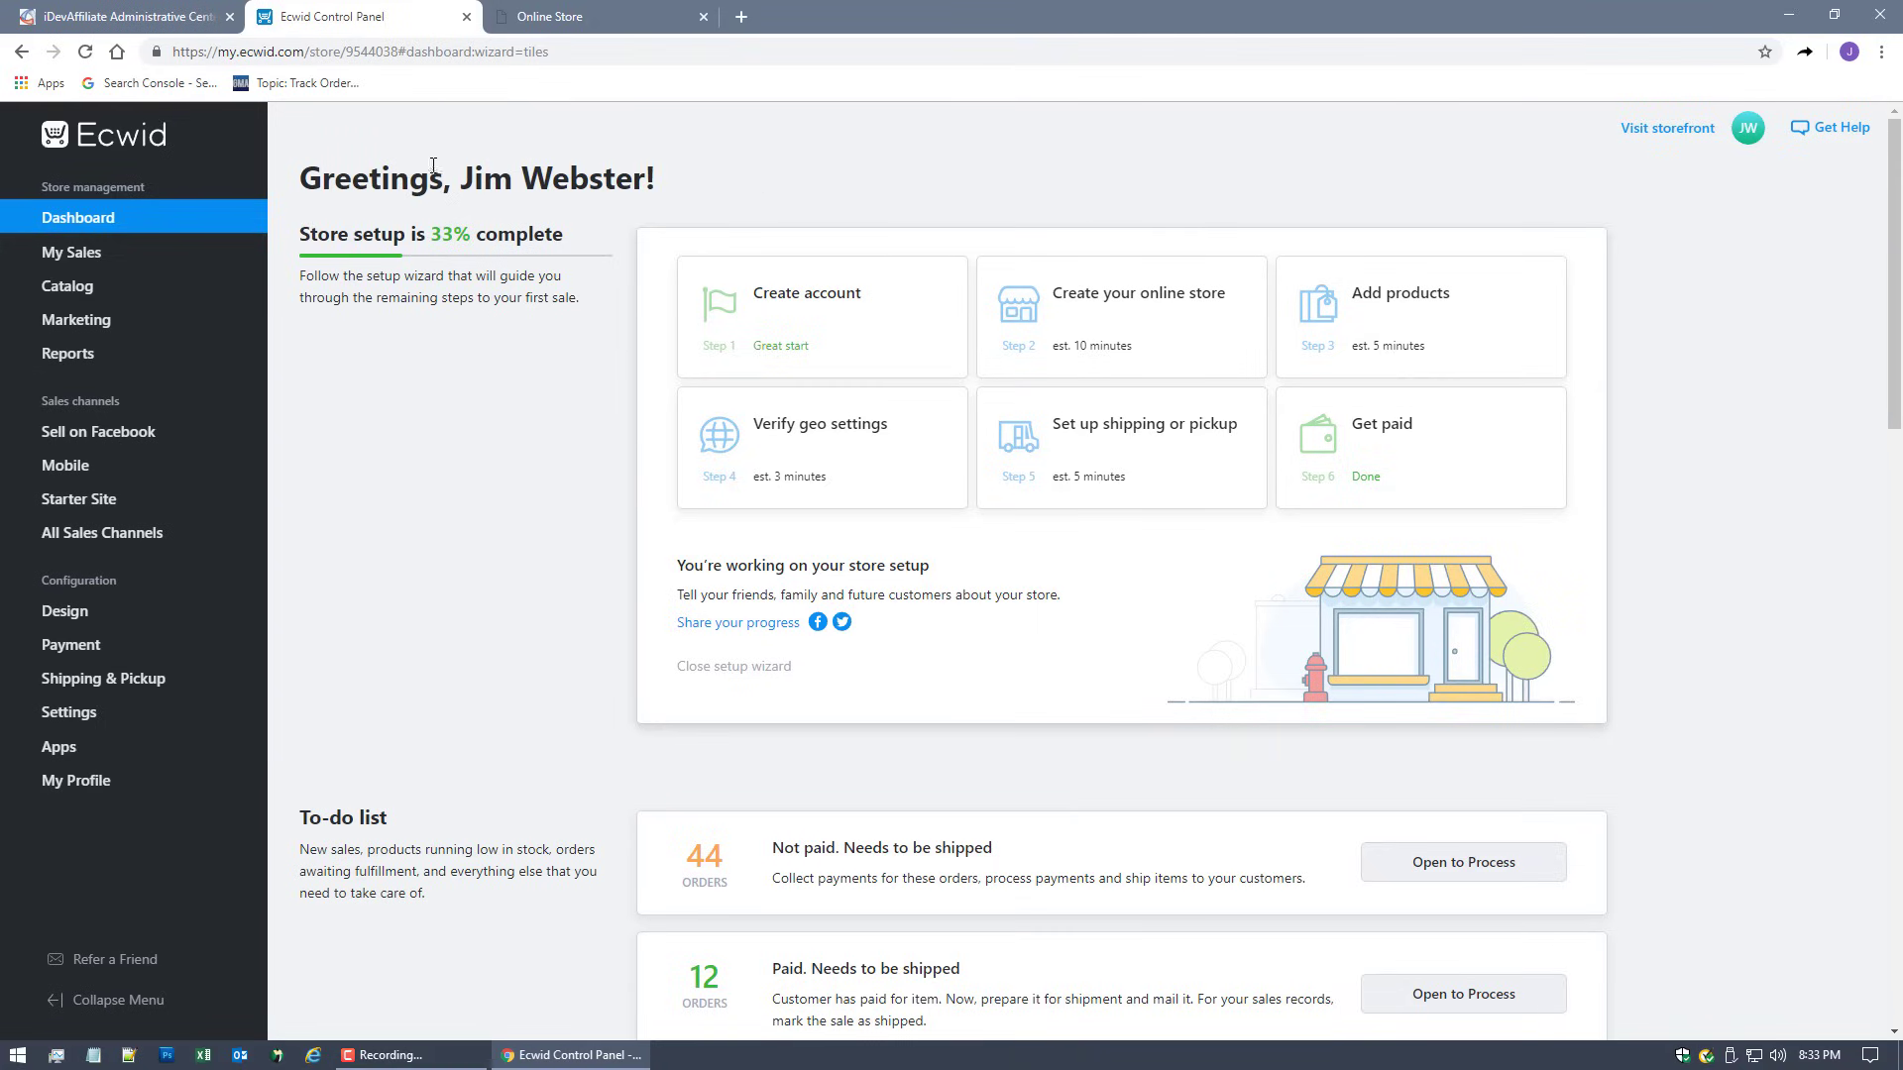
{"action": "left_click", "coordinate": [134, 17]}
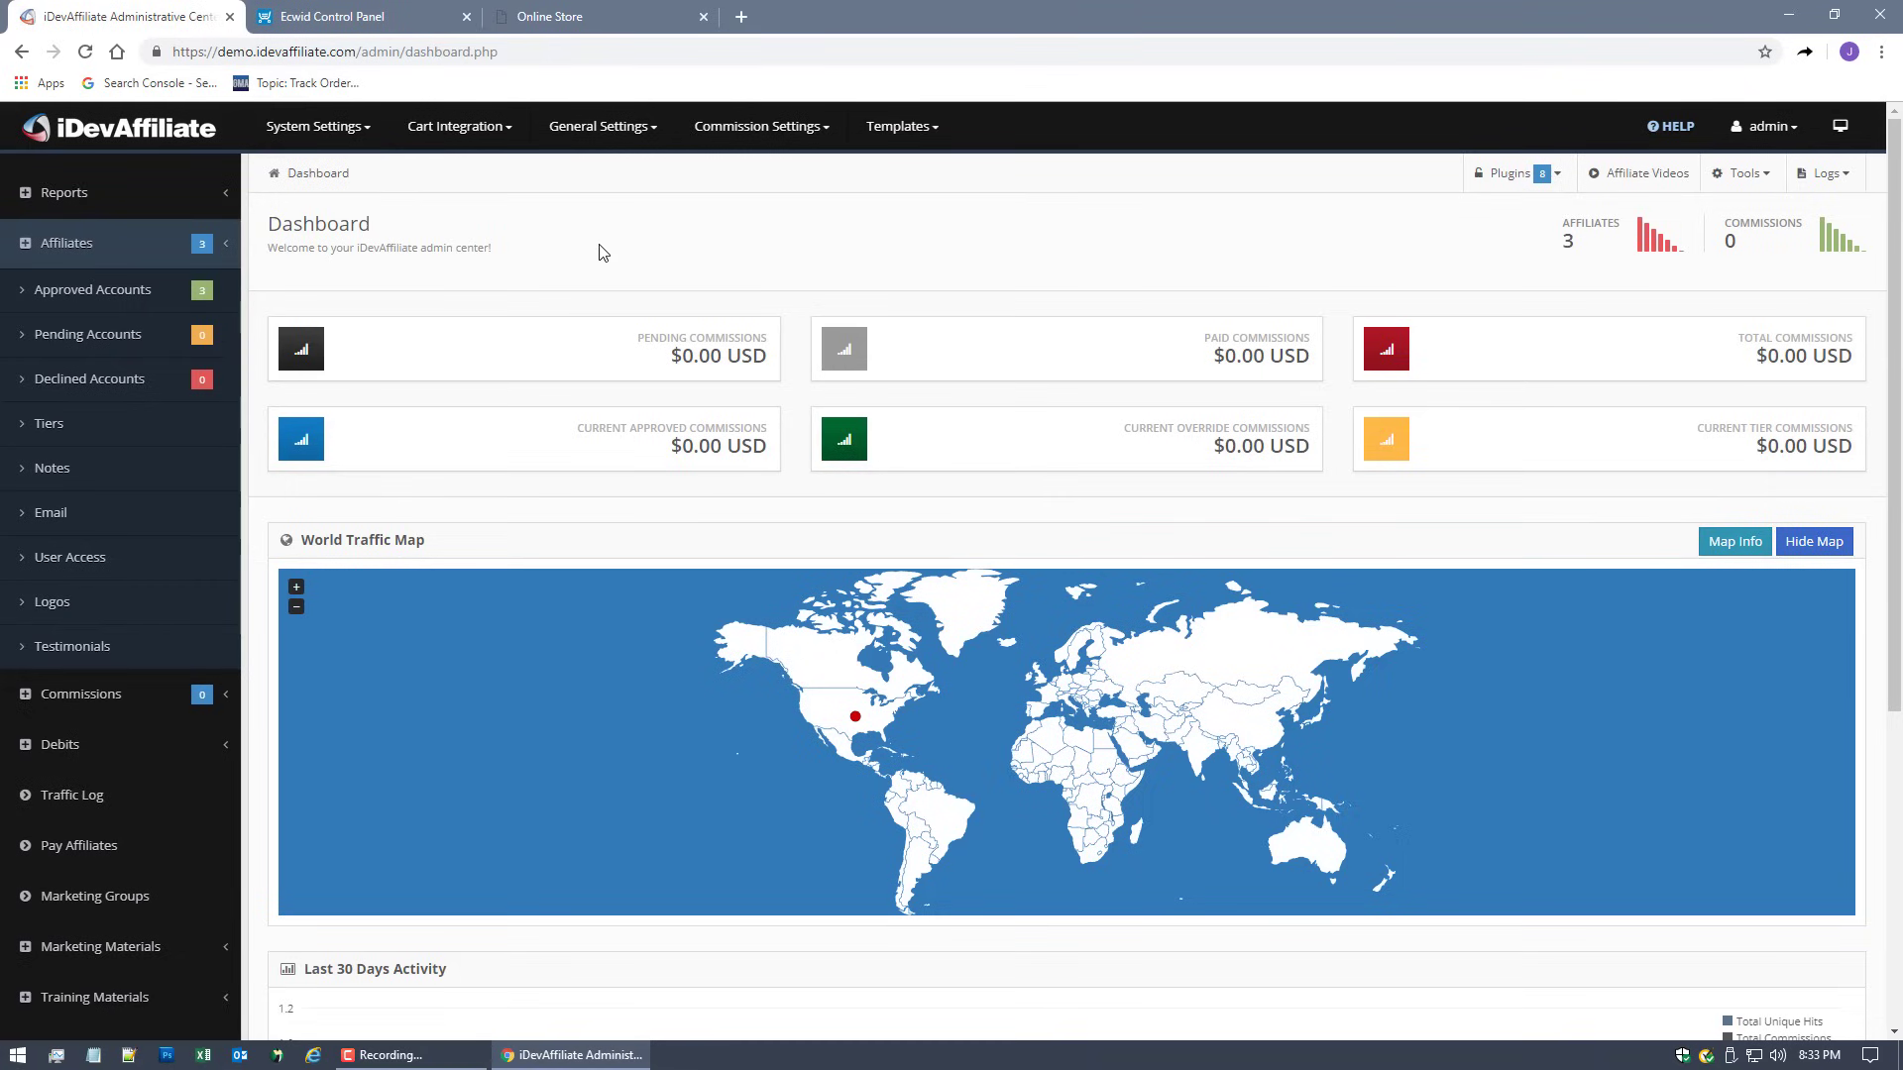
{"action": "left_click", "coordinate": [459, 126]}
{"action": "left_click", "coordinate": [471, 184]}
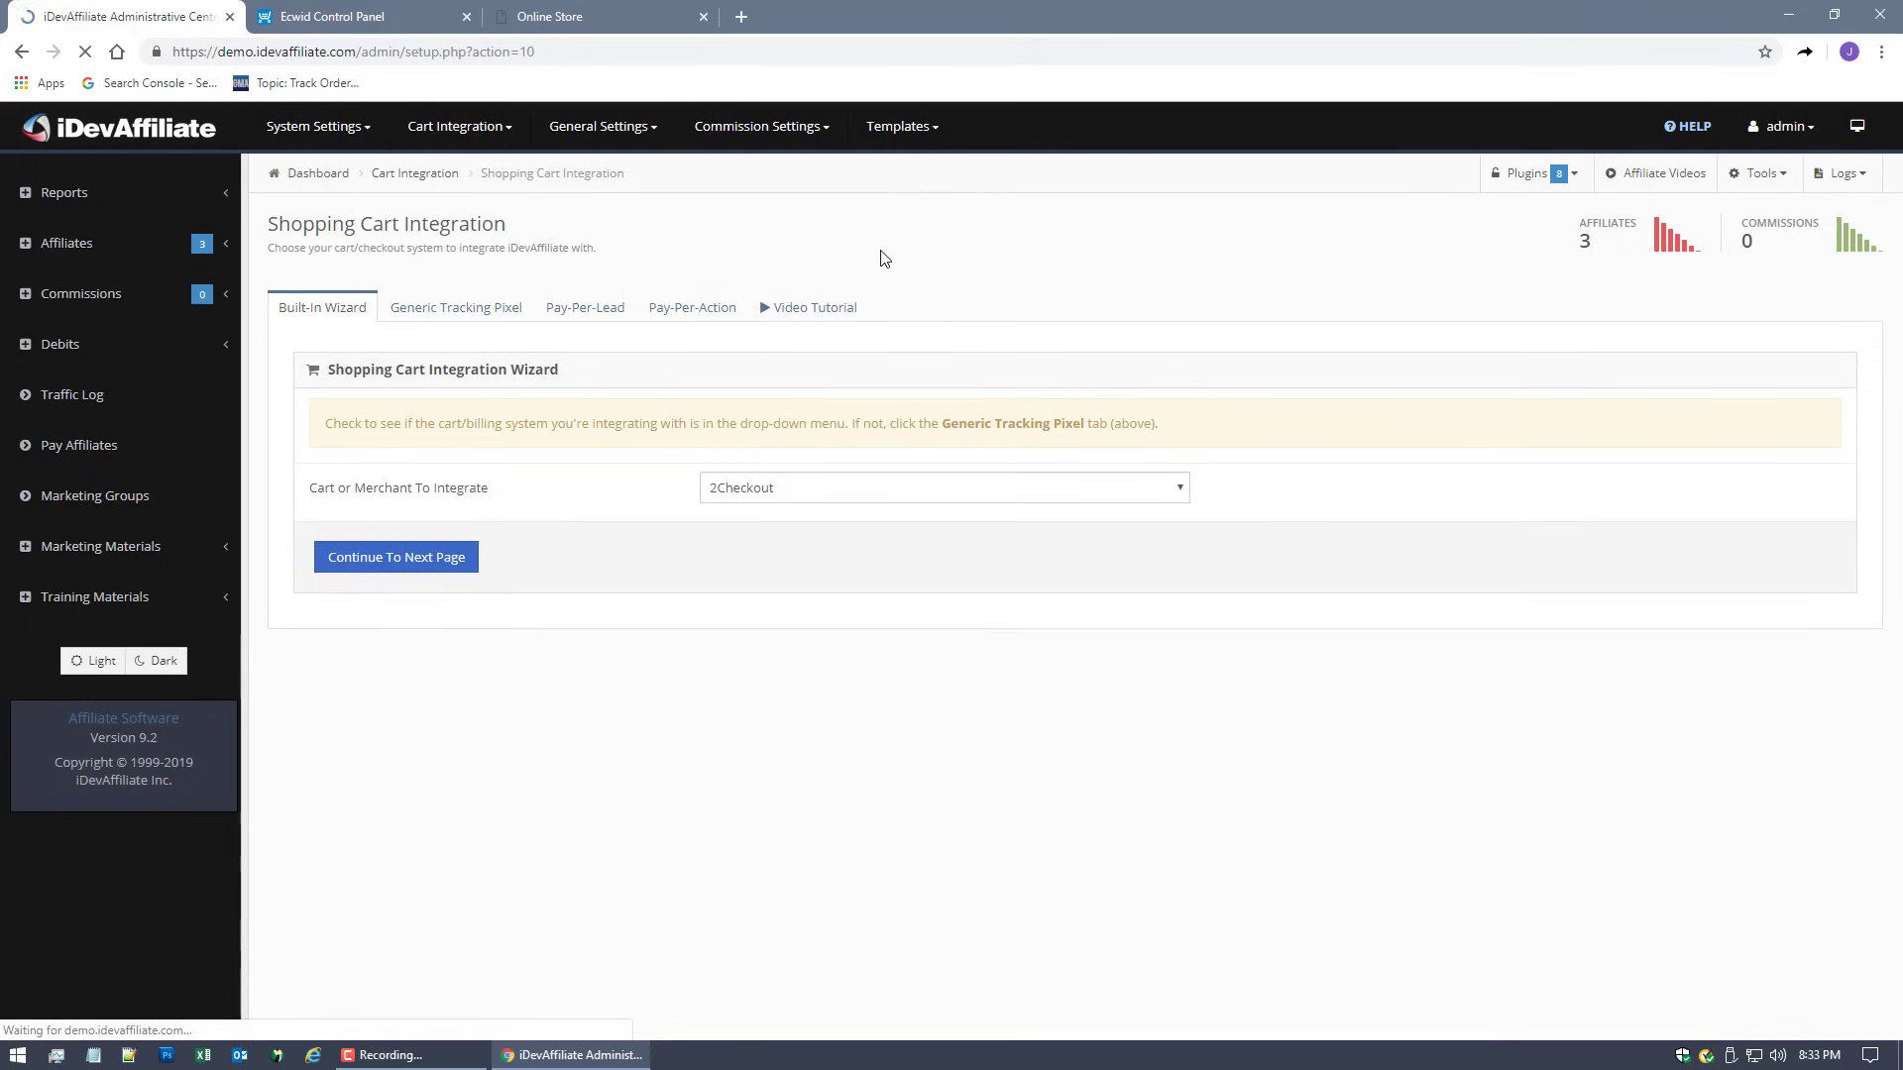
{"action": "left_click", "coordinate": [1180, 487]}
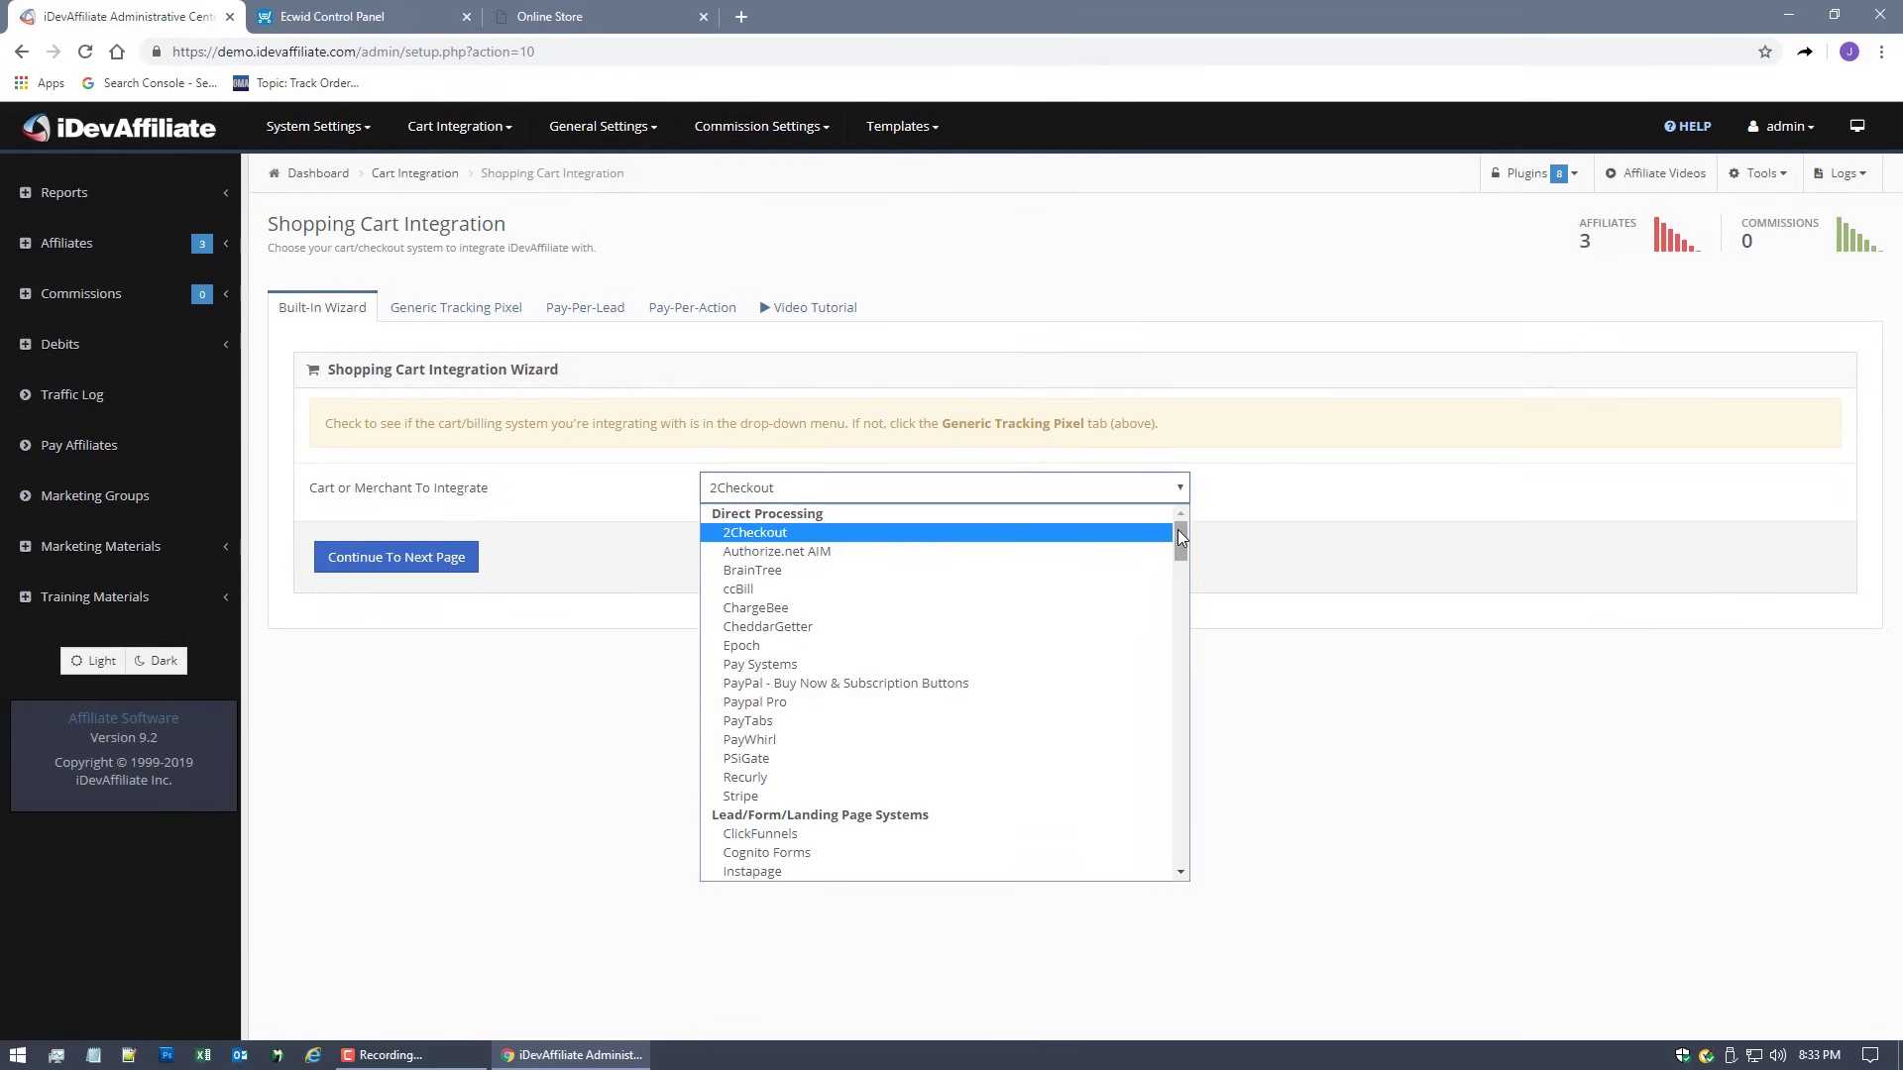
{"action": "left_click_drag", "start_coordinate": [1178, 530], "coordinate": [1174, 723]}
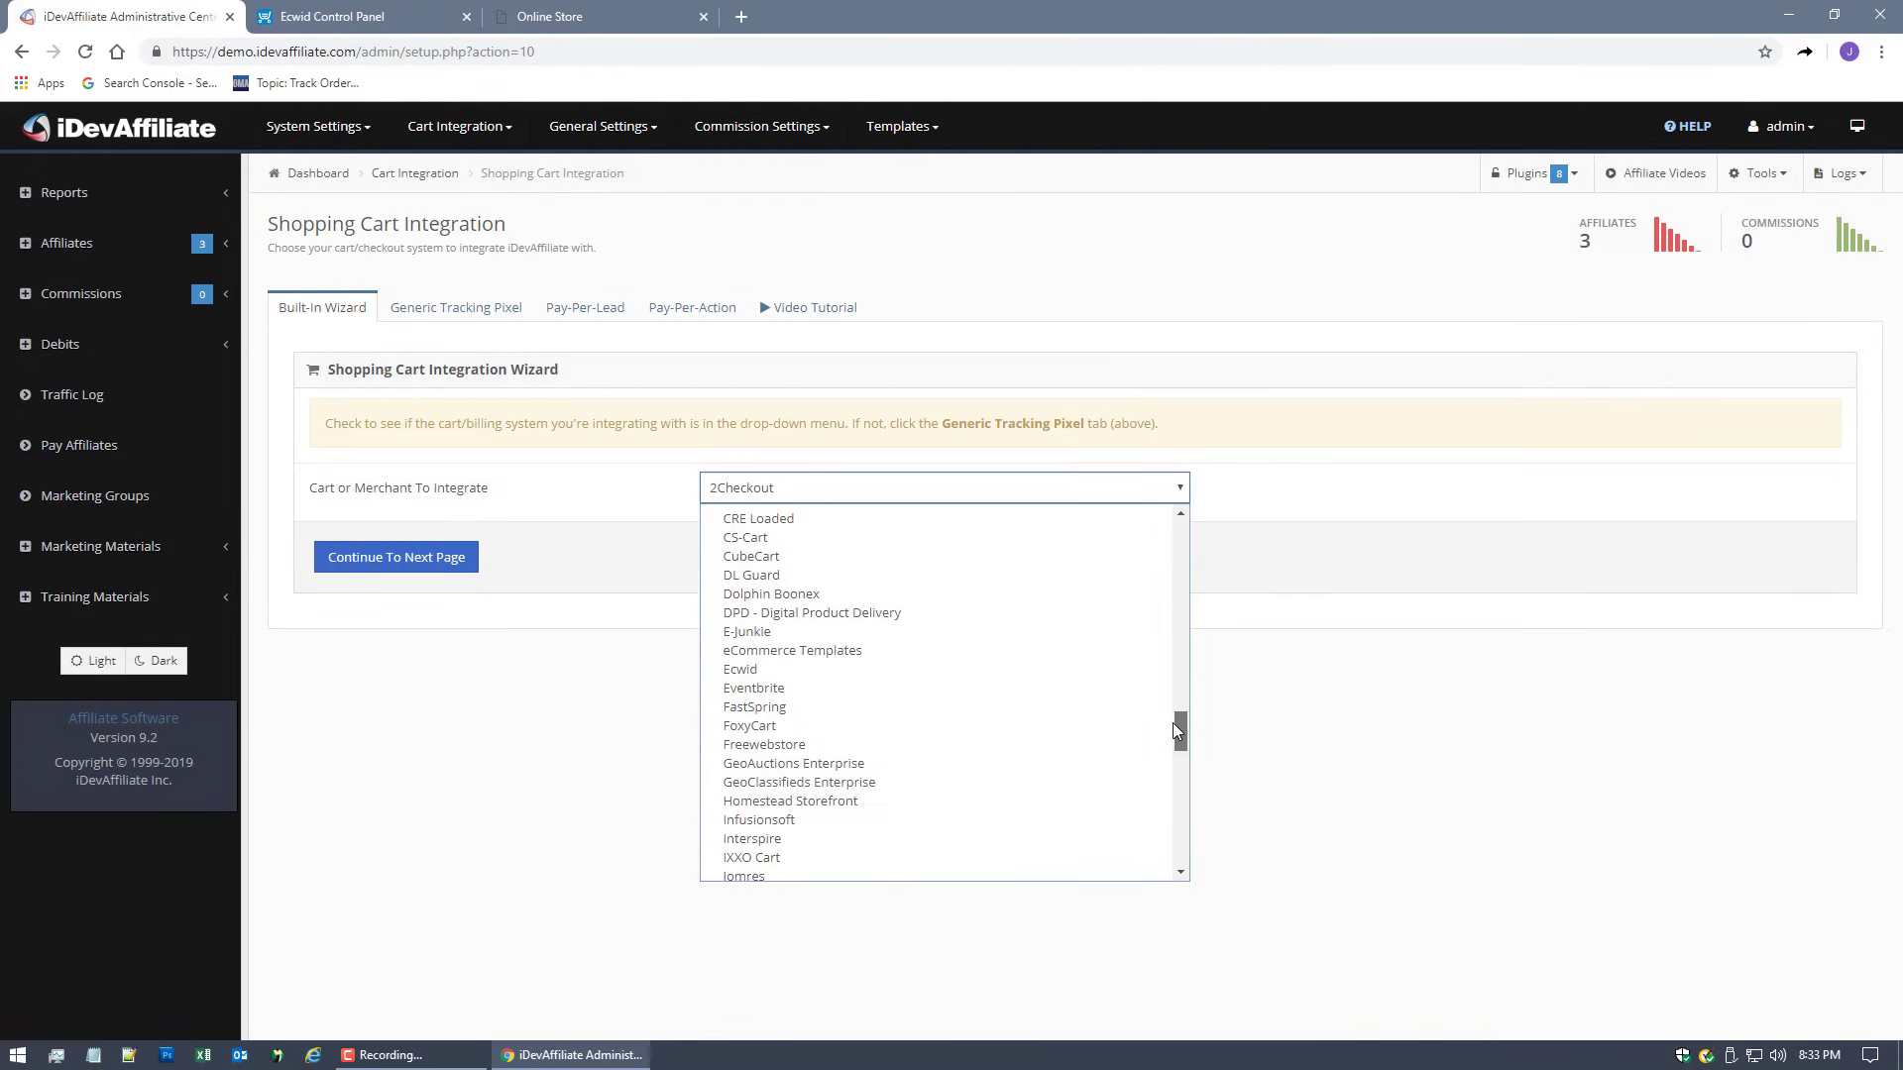
{"action": "left_click", "coordinate": [869, 686]}
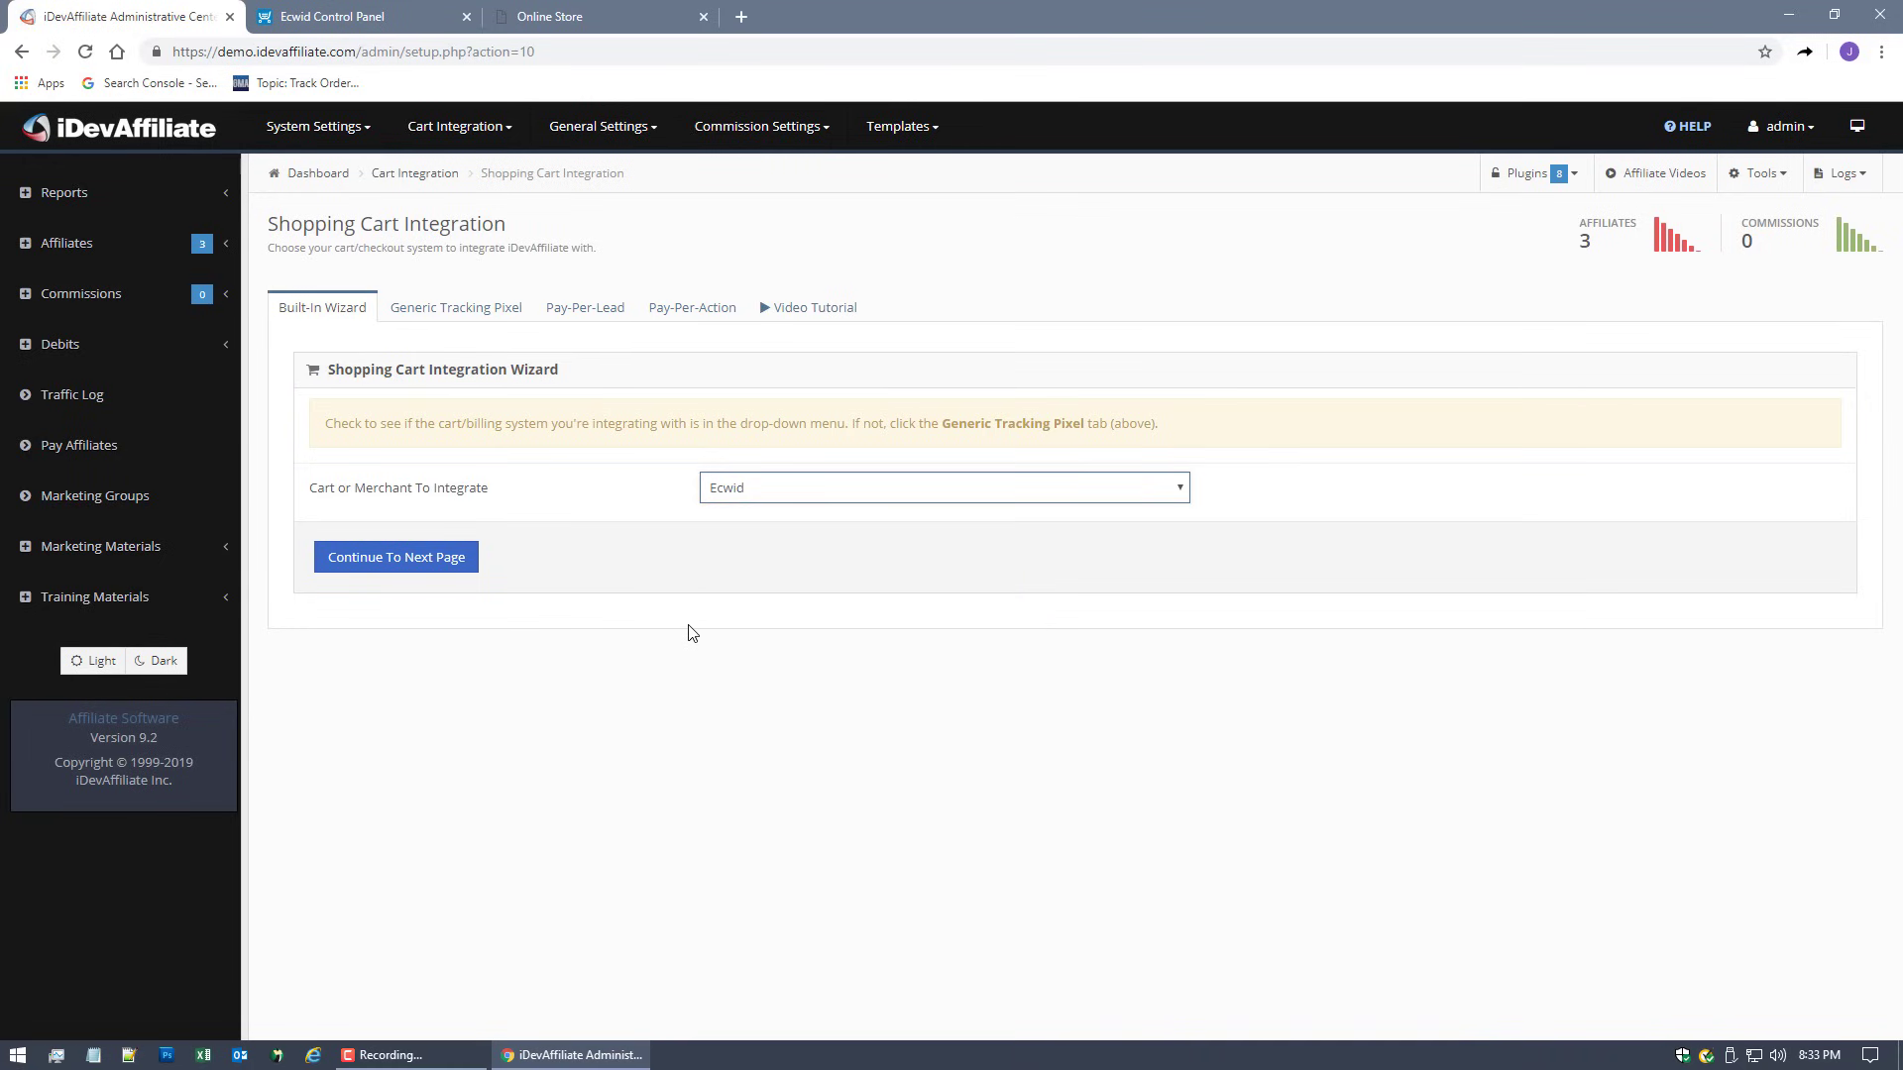
{"action": "left_click", "coordinate": [352, 558]}
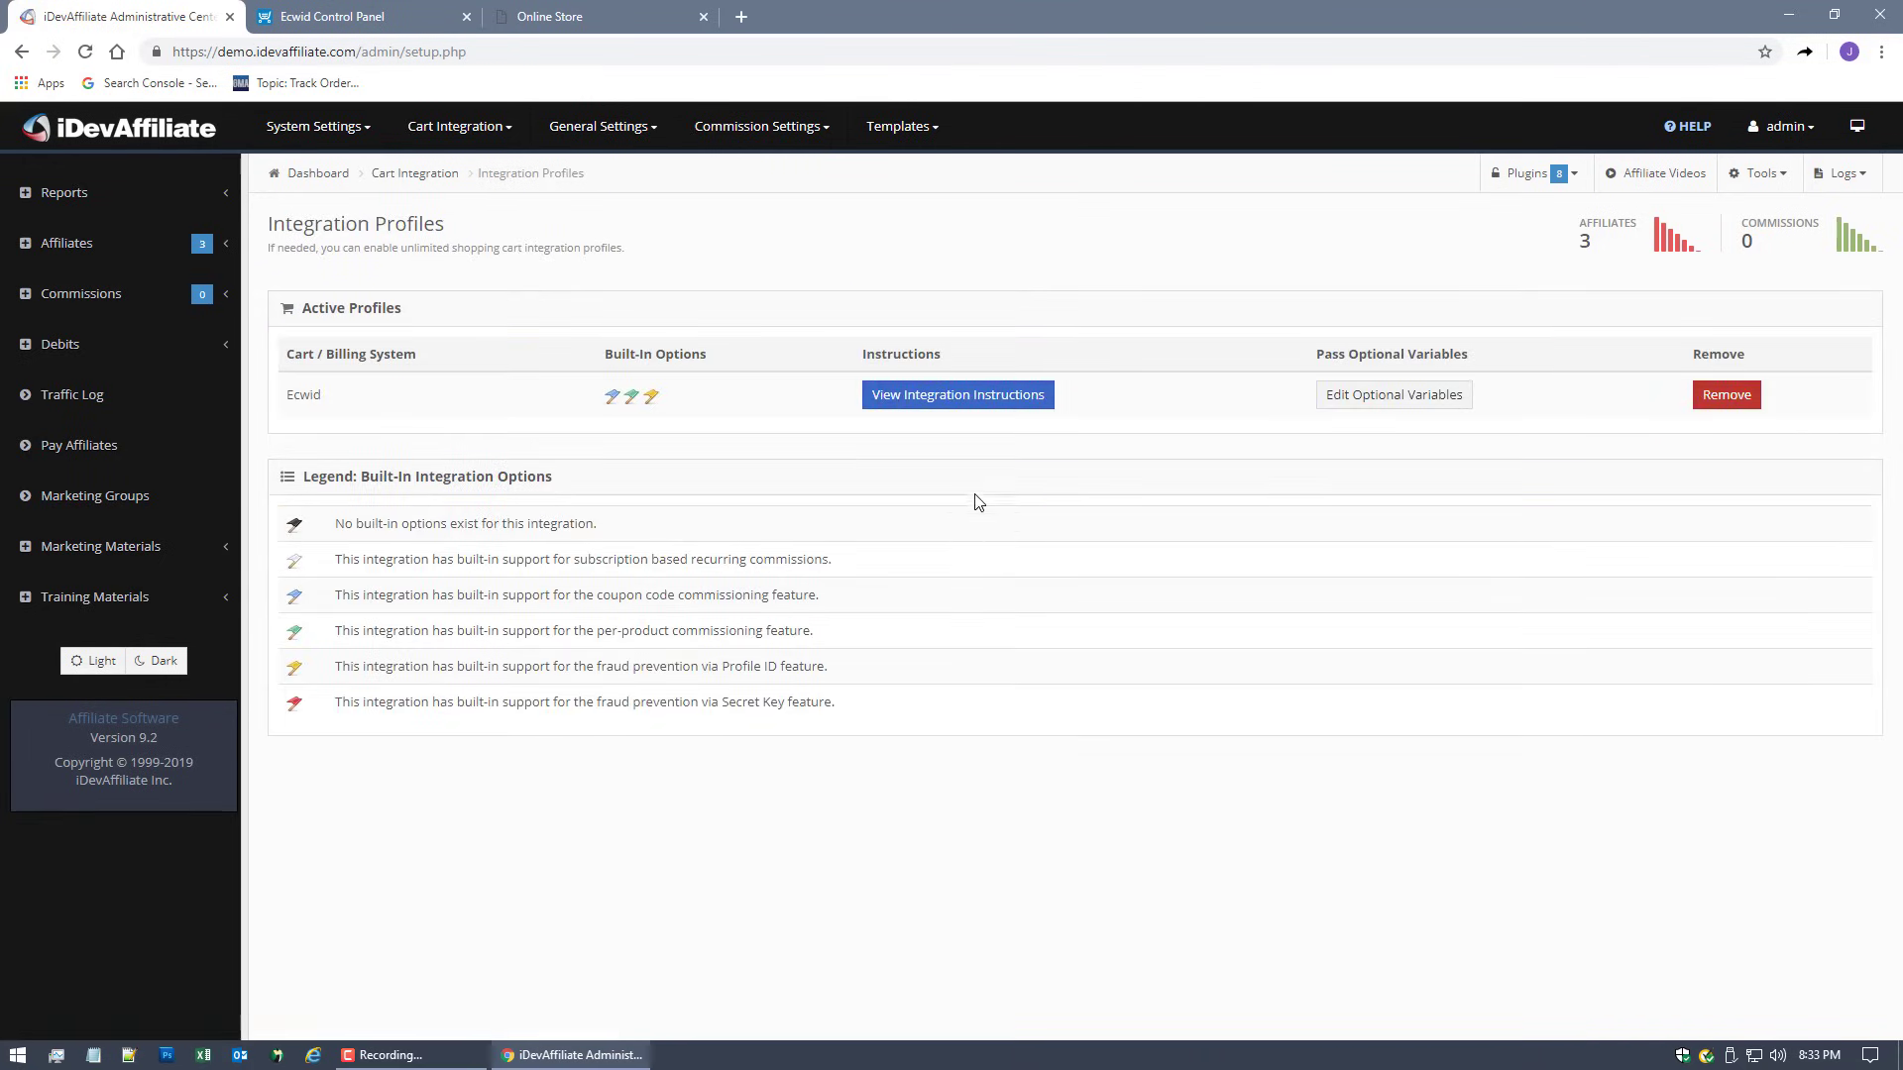
Step: View the Ecwid integration instructions, close the Ecwid app store page, and return to Ecwid's control panel
{"action": "left_click", "coordinate": [932, 397]}
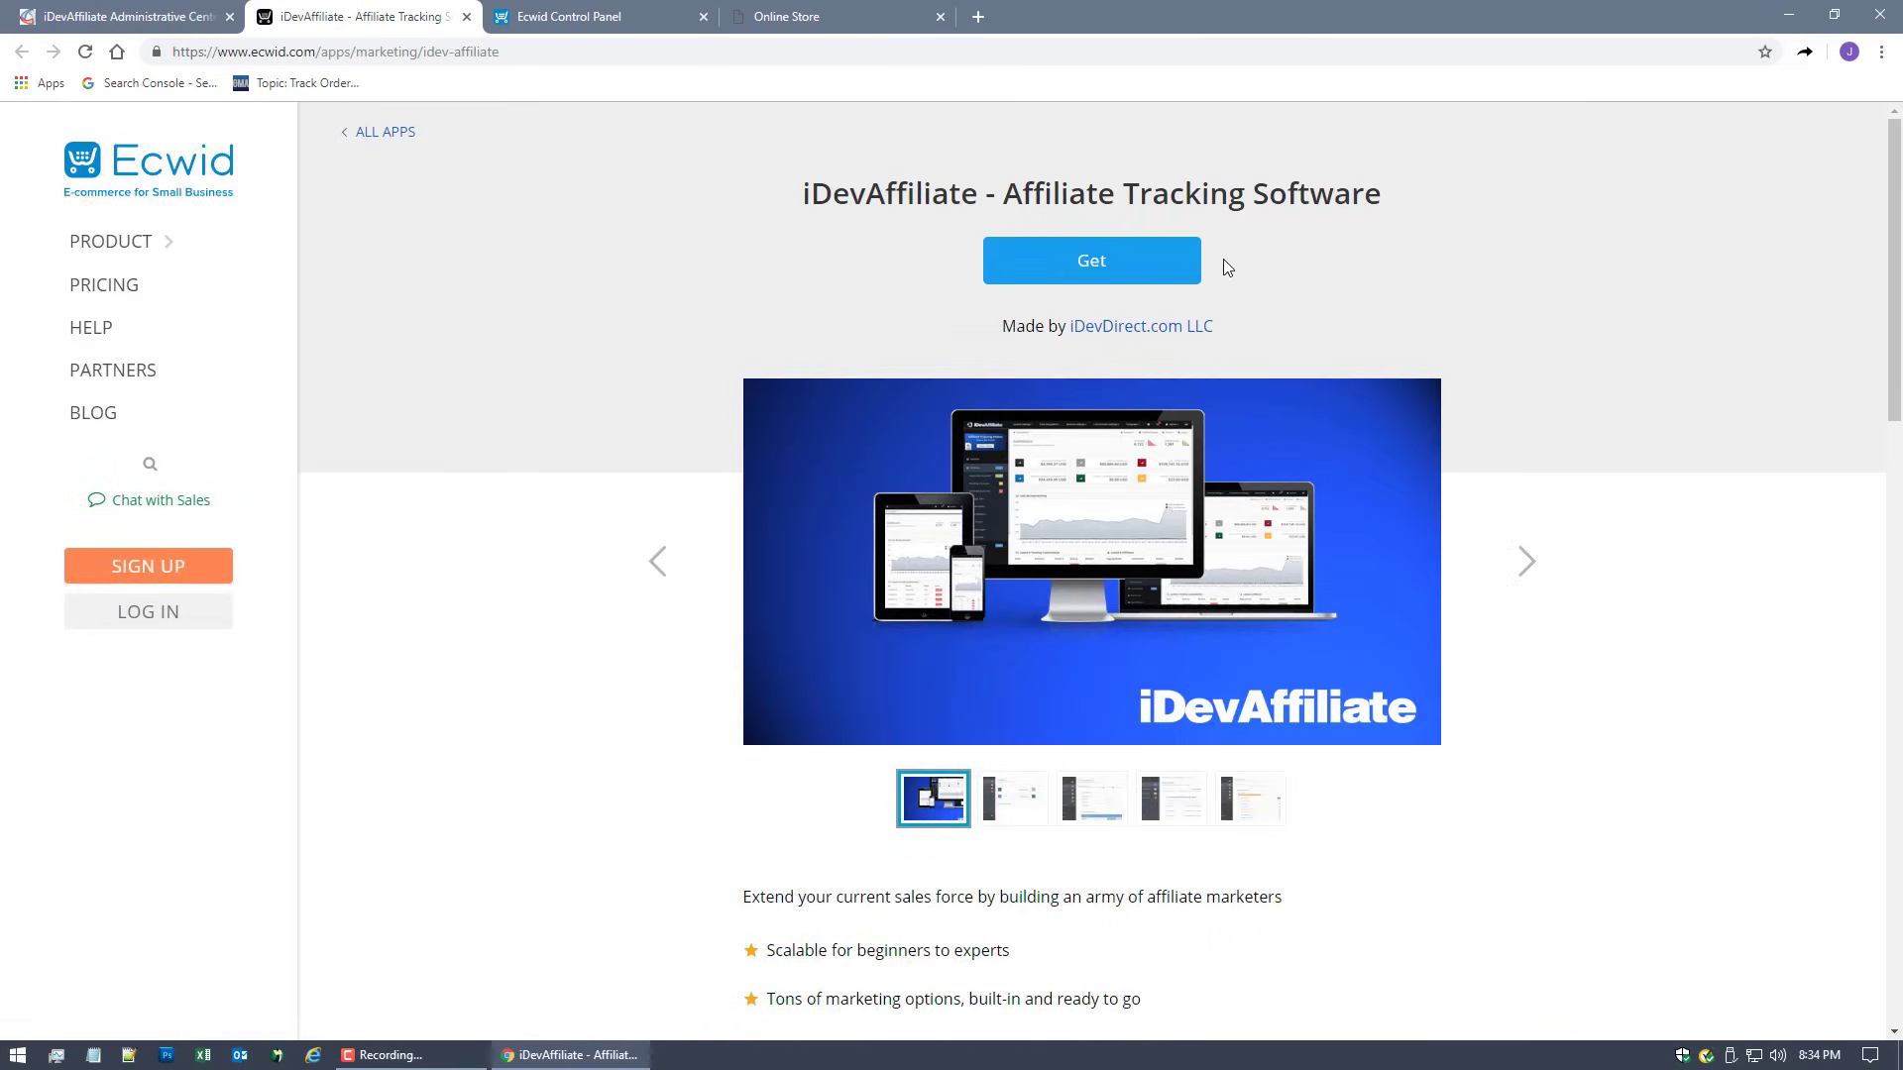
{"action": "left_click", "coordinate": [467, 17]}
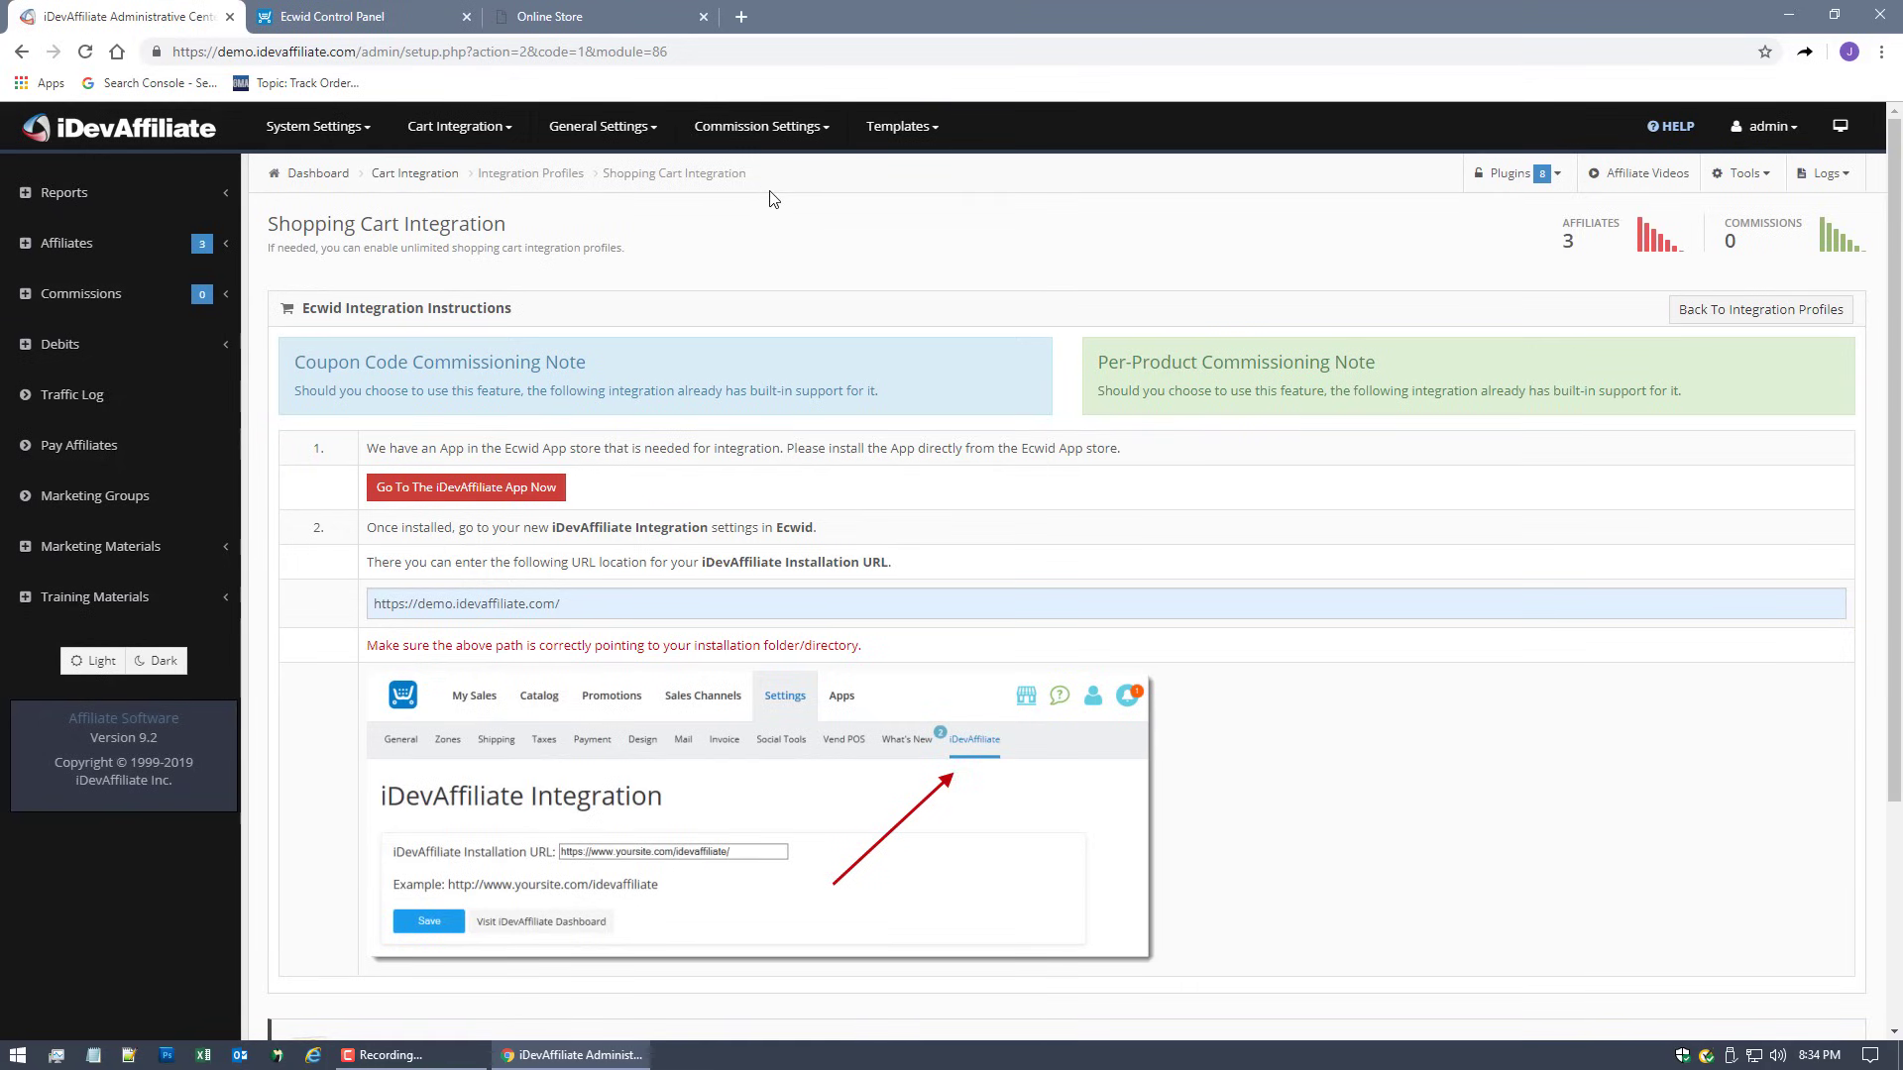
{"action": "left_click", "coordinate": [337, 17]}
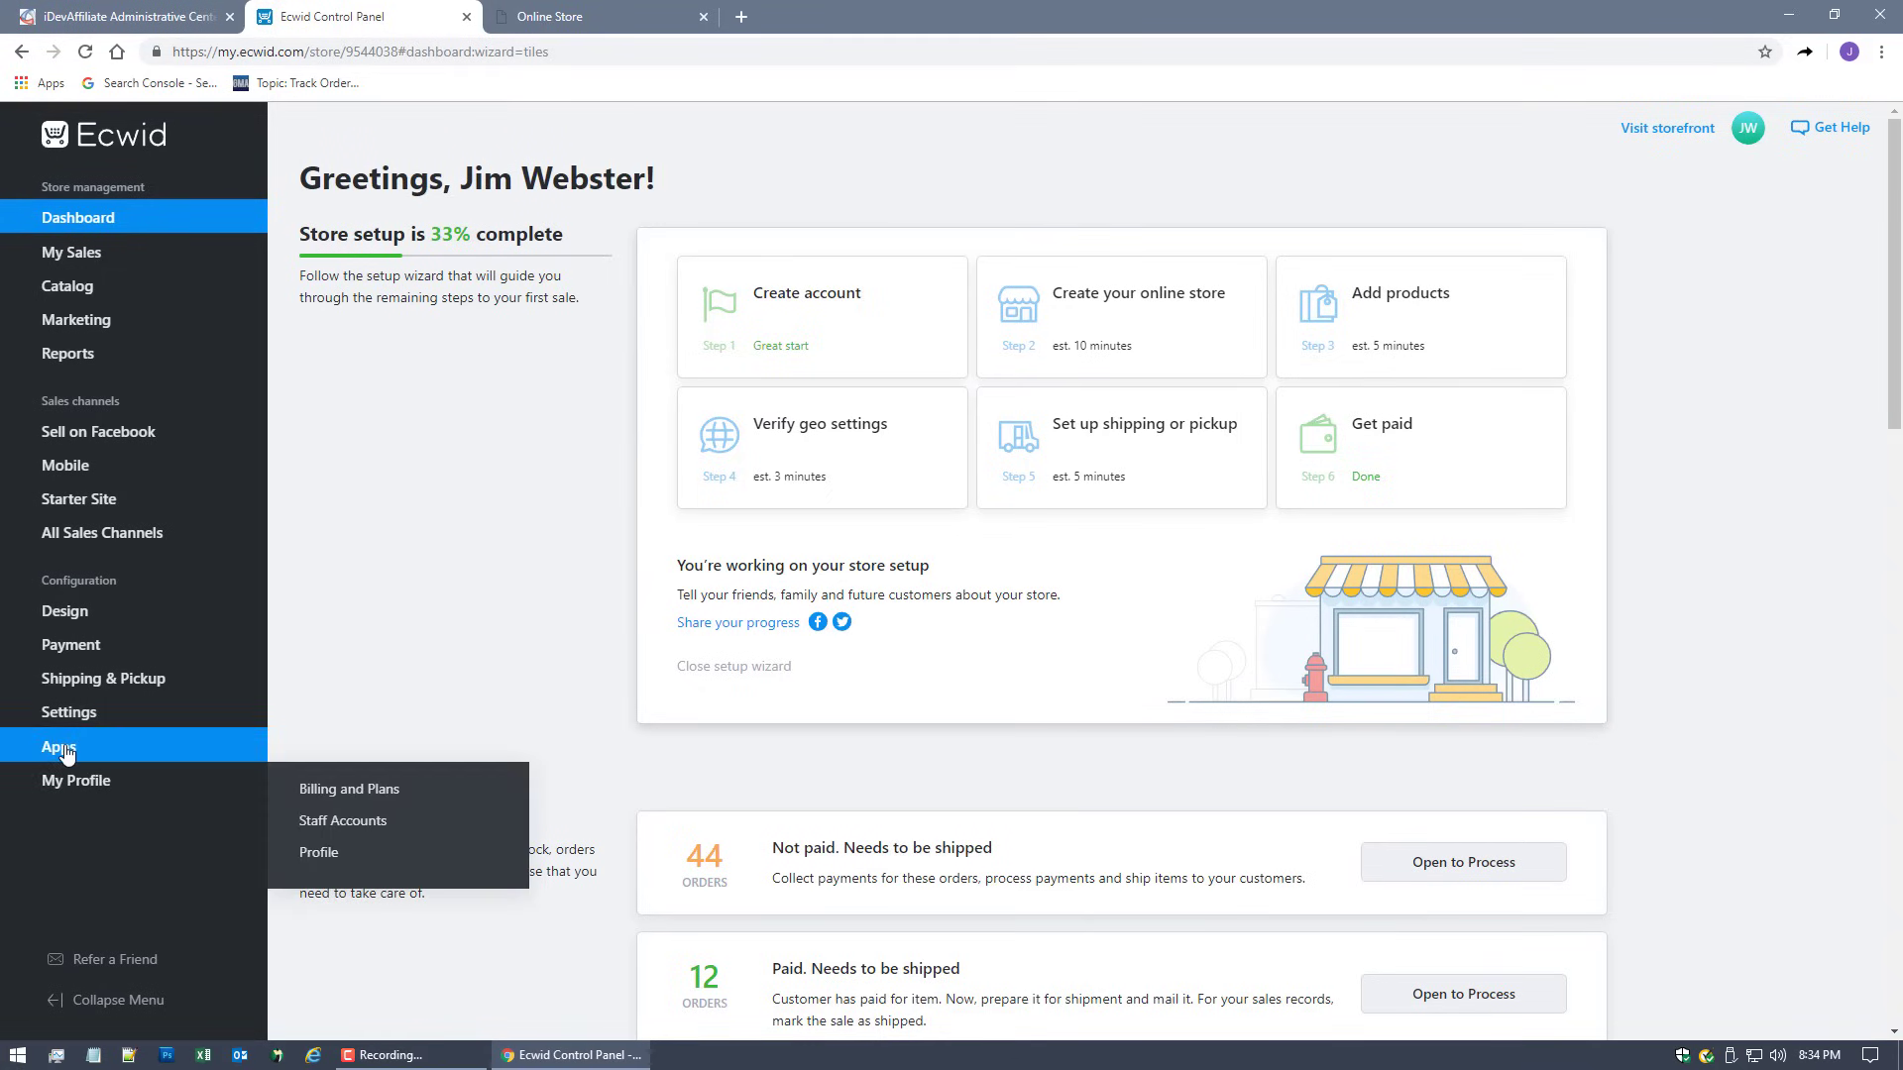
Step: Go to Apps > My Apps, then Settings > iDevAffiliate to show the installation URL field
{"action": "mouse_move", "coordinate": [60, 747]}
{"action": "left_click", "coordinate": [308, 791]}
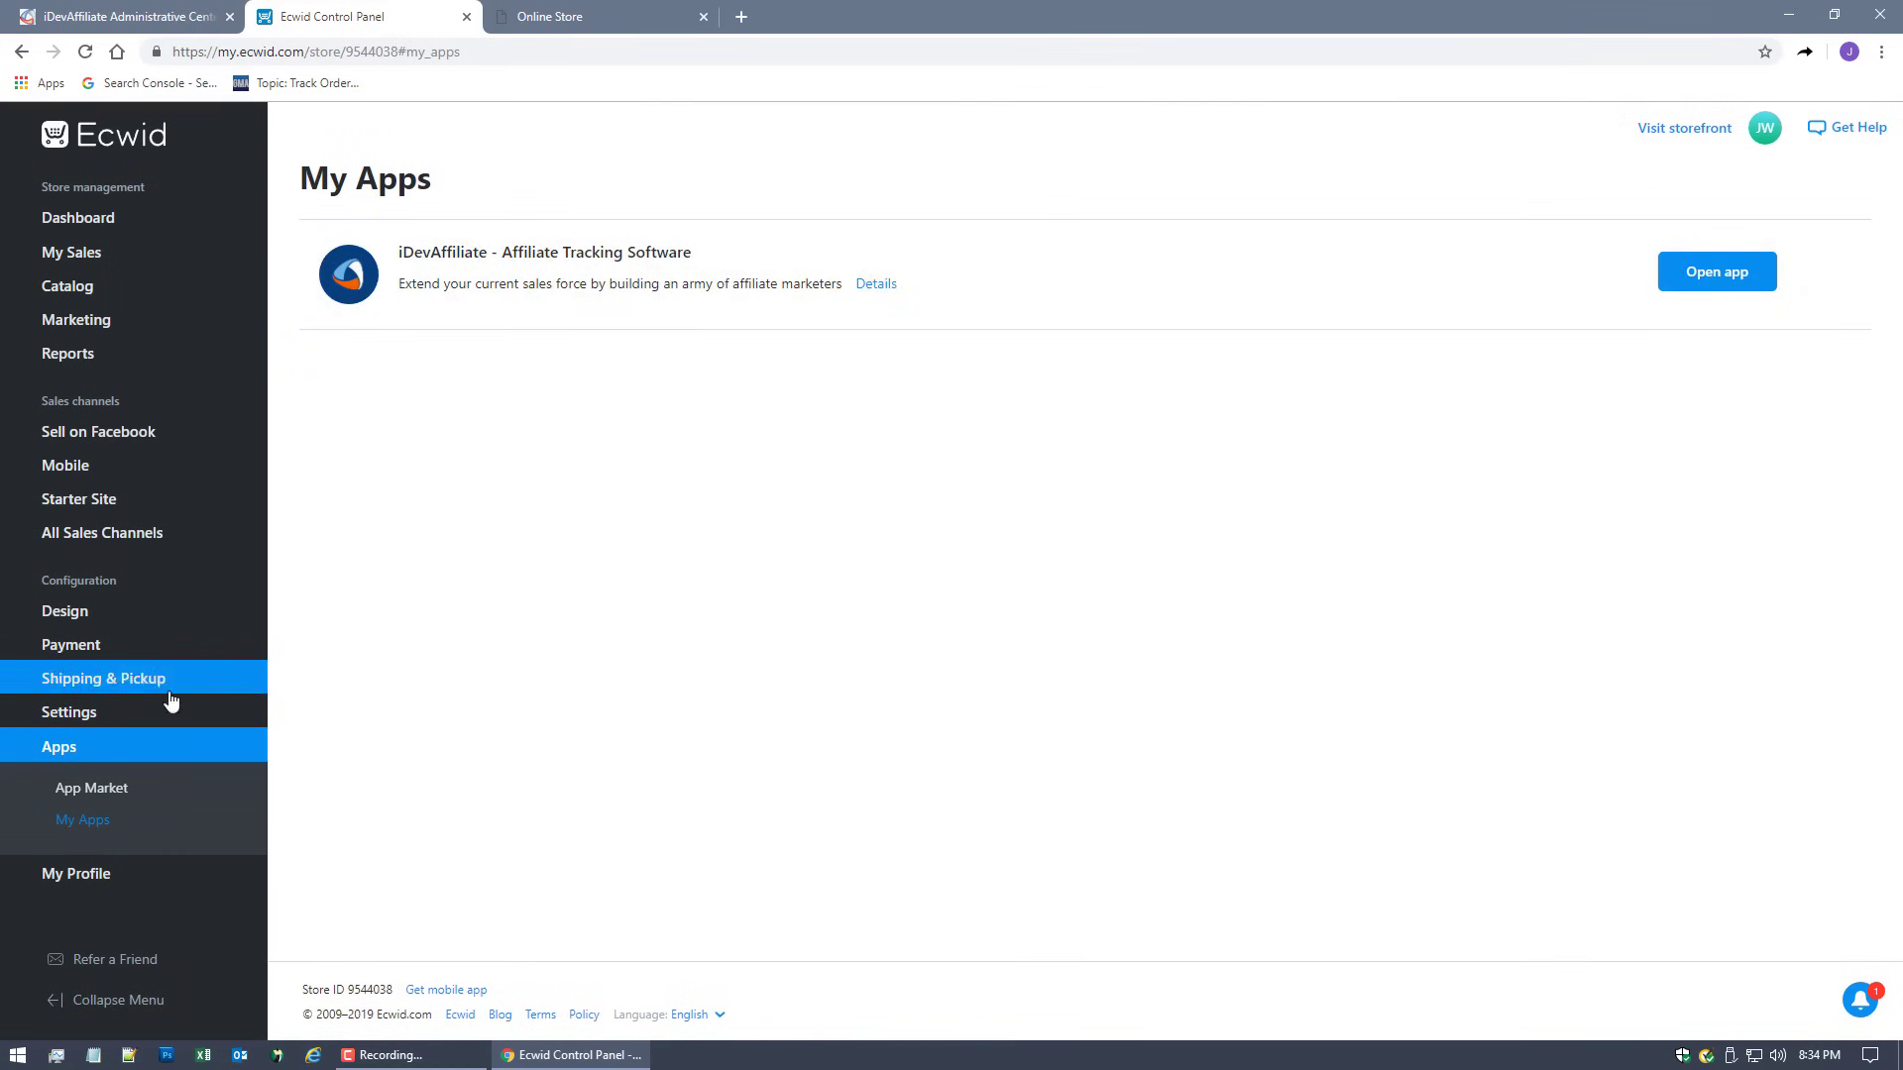
{"action": "left_click", "coordinate": [79, 716]}
{"action": "scroll", "coordinate": [89, 843], "scroll_direction": "down", "scroll_amount": 1}
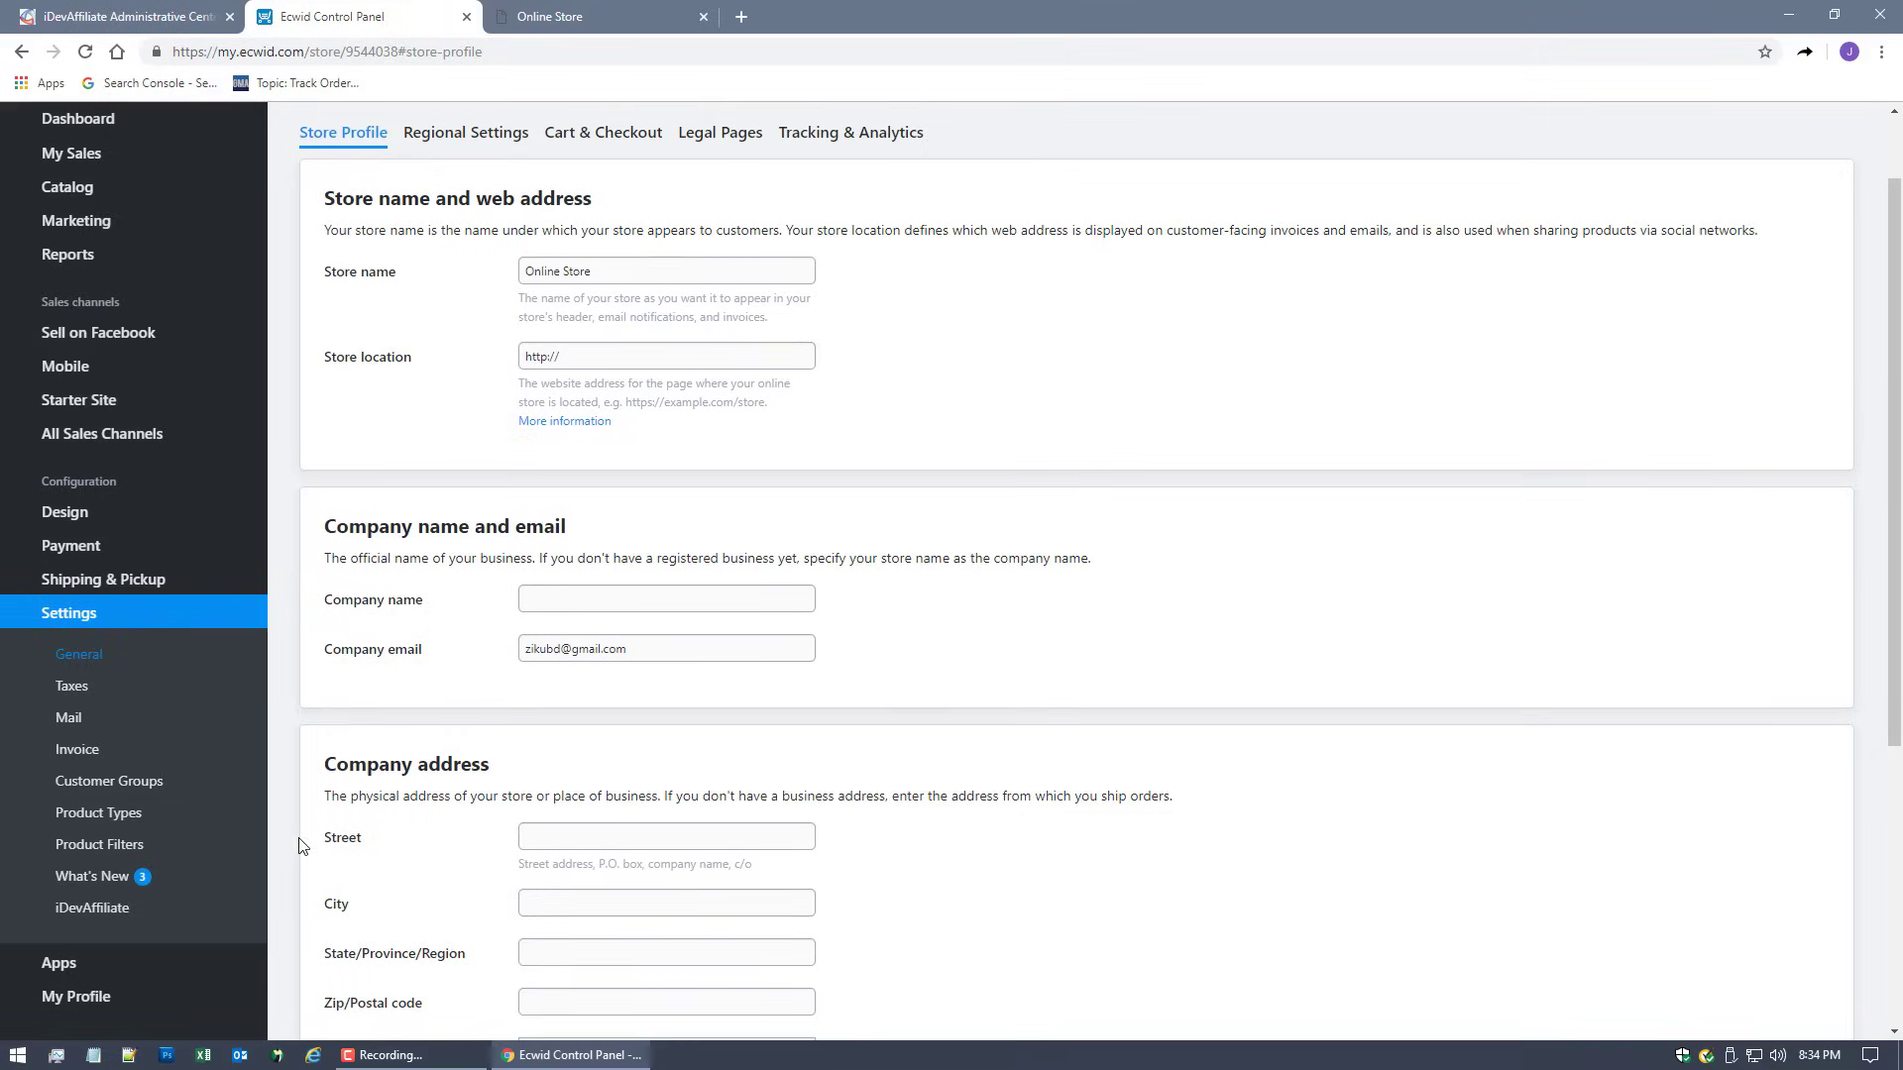
{"action": "left_click", "coordinate": [90, 910]}
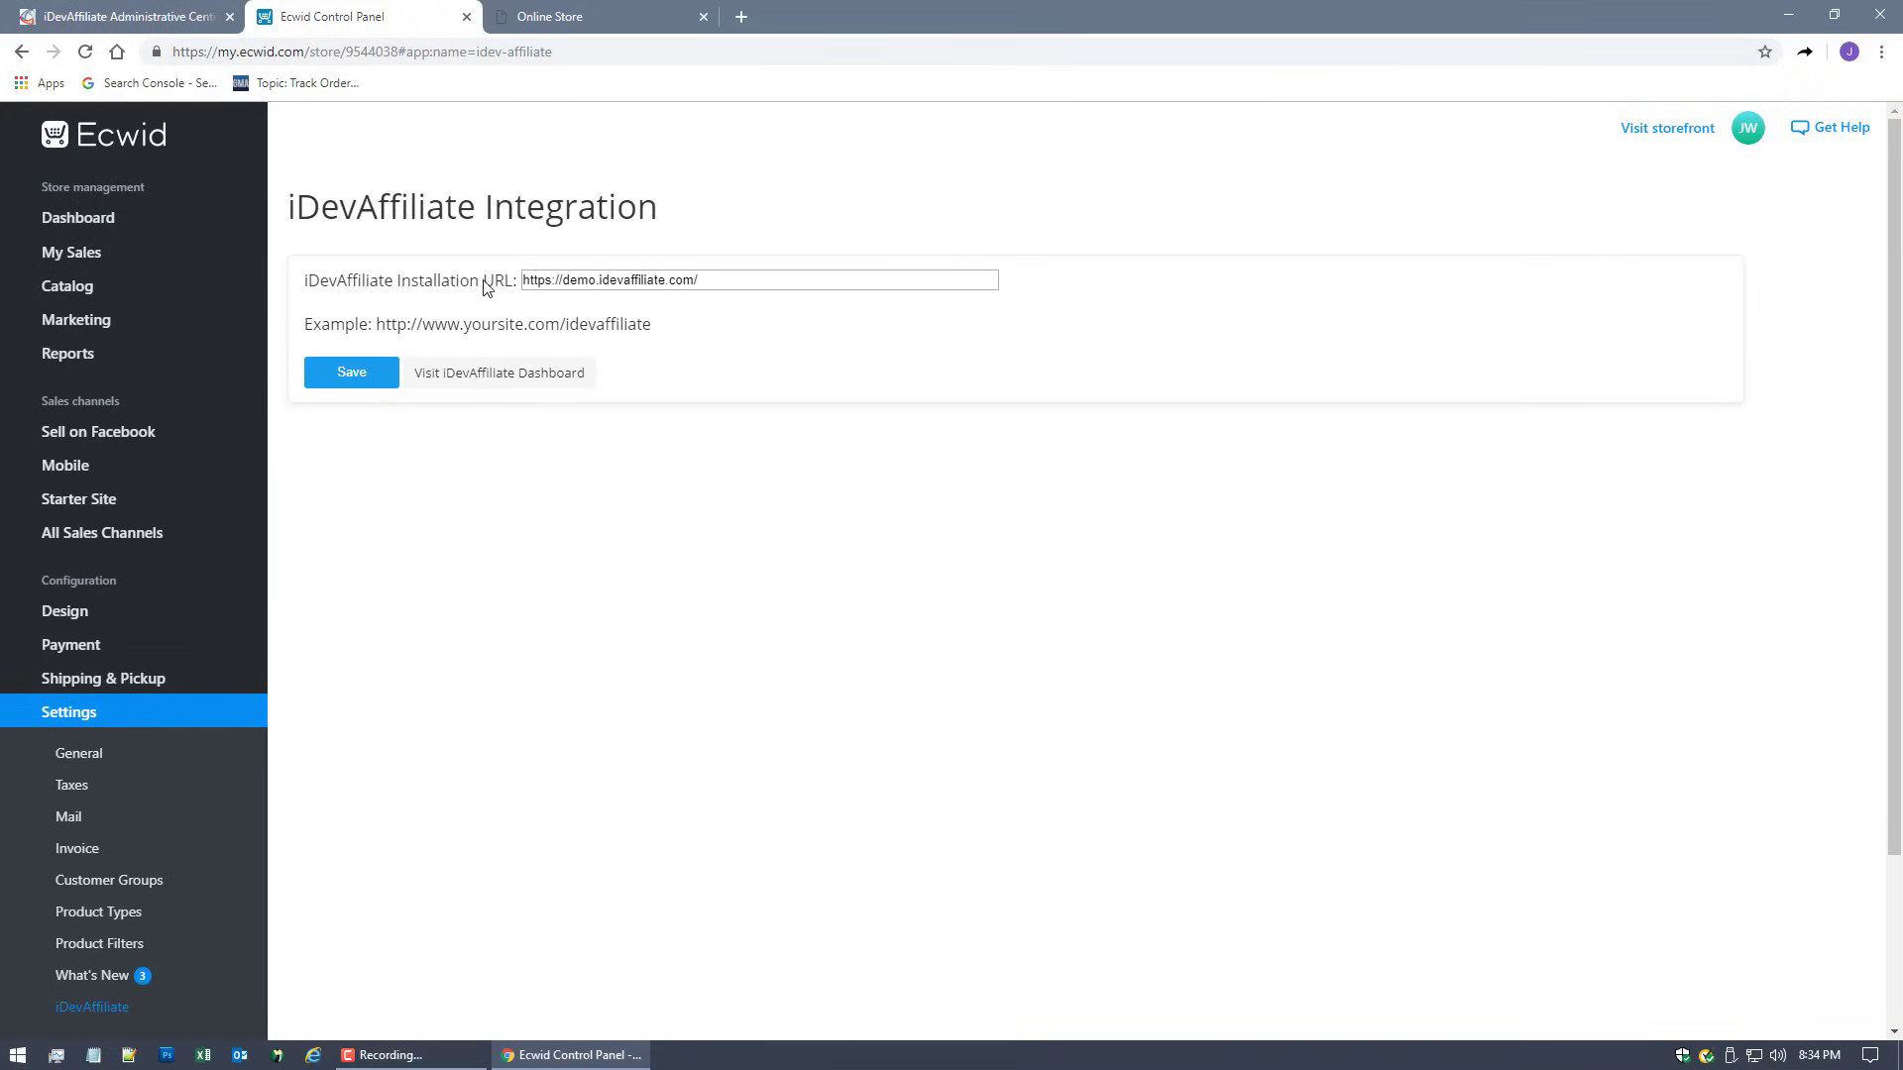
{"action": "left_click", "coordinate": [116, 22]}
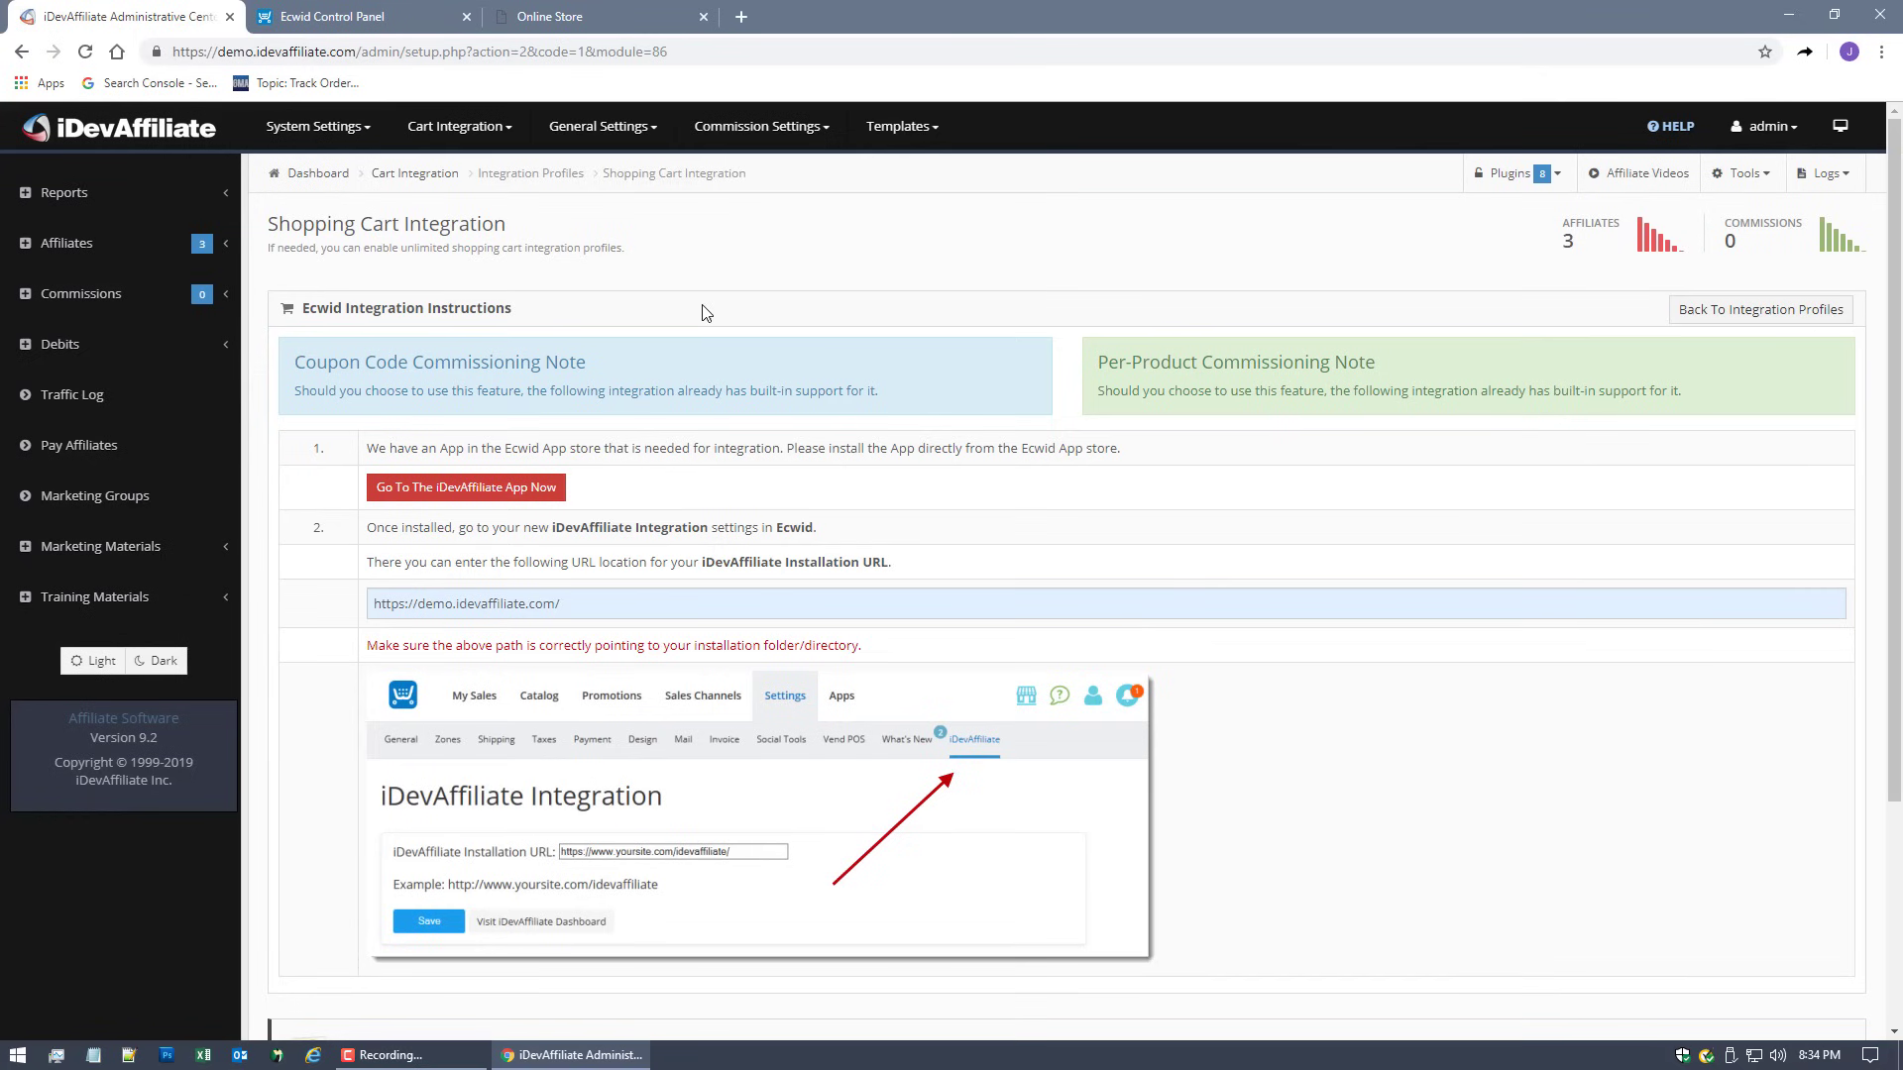
{"action": "scroll", "coordinate": [830, 373], "scroll_direction": "down", "scroll_amount": 2}
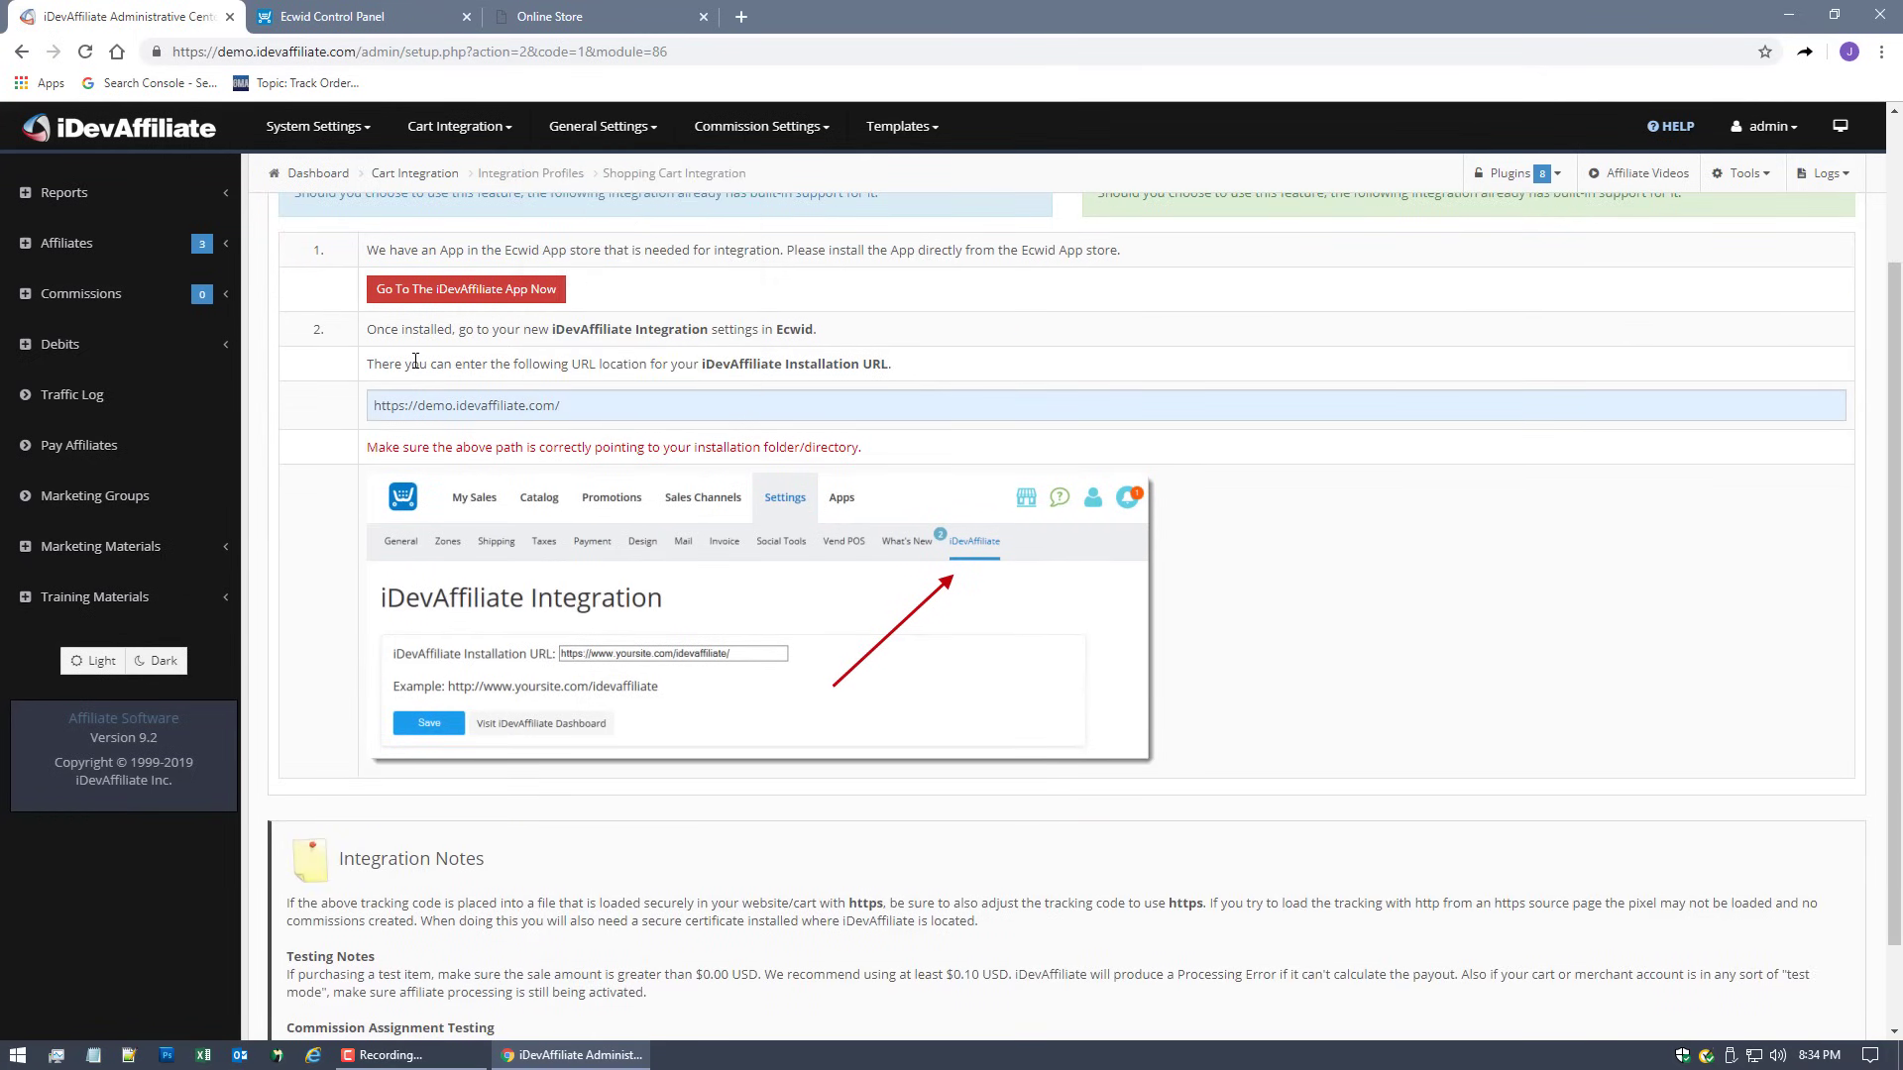
{"action": "left_click", "coordinate": [607, 407]}
{"action": "right_click", "coordinate": [494, 405]}
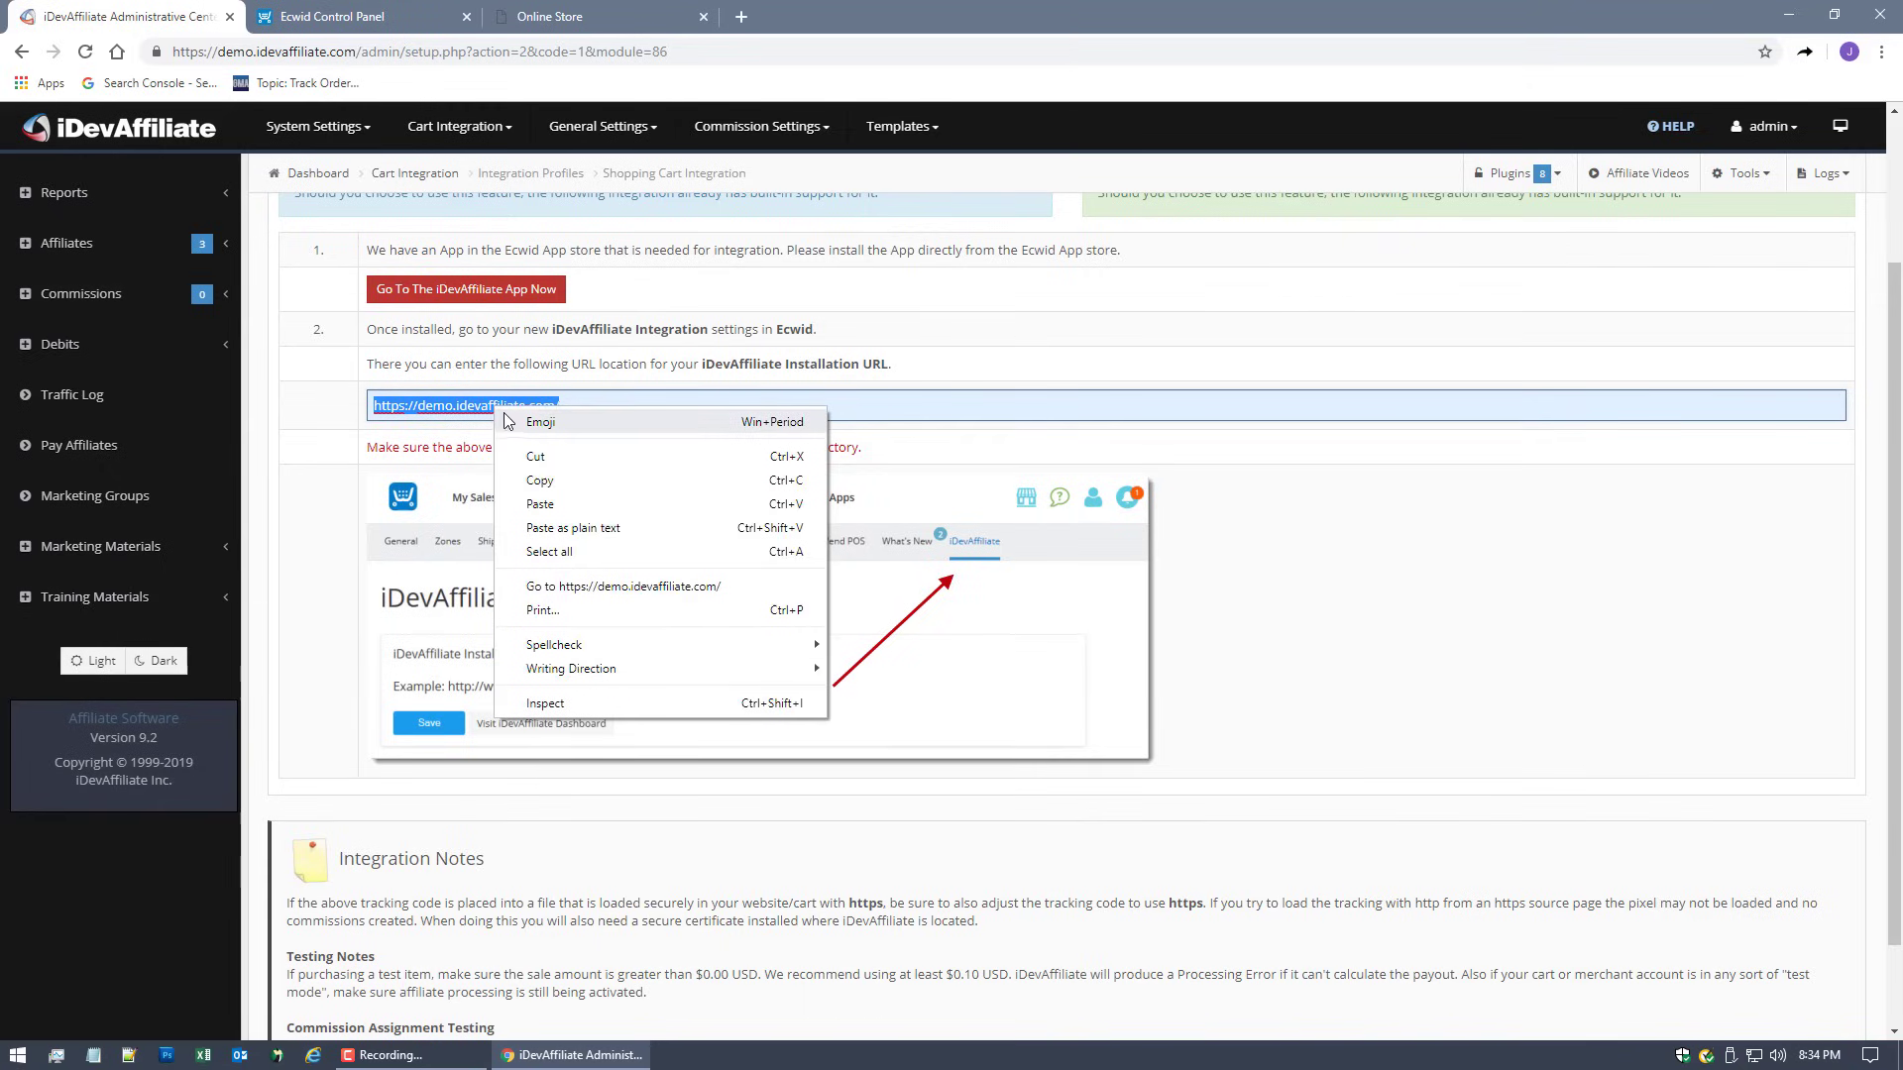
{"action": "left_click", "coordinate": [571, 489]}
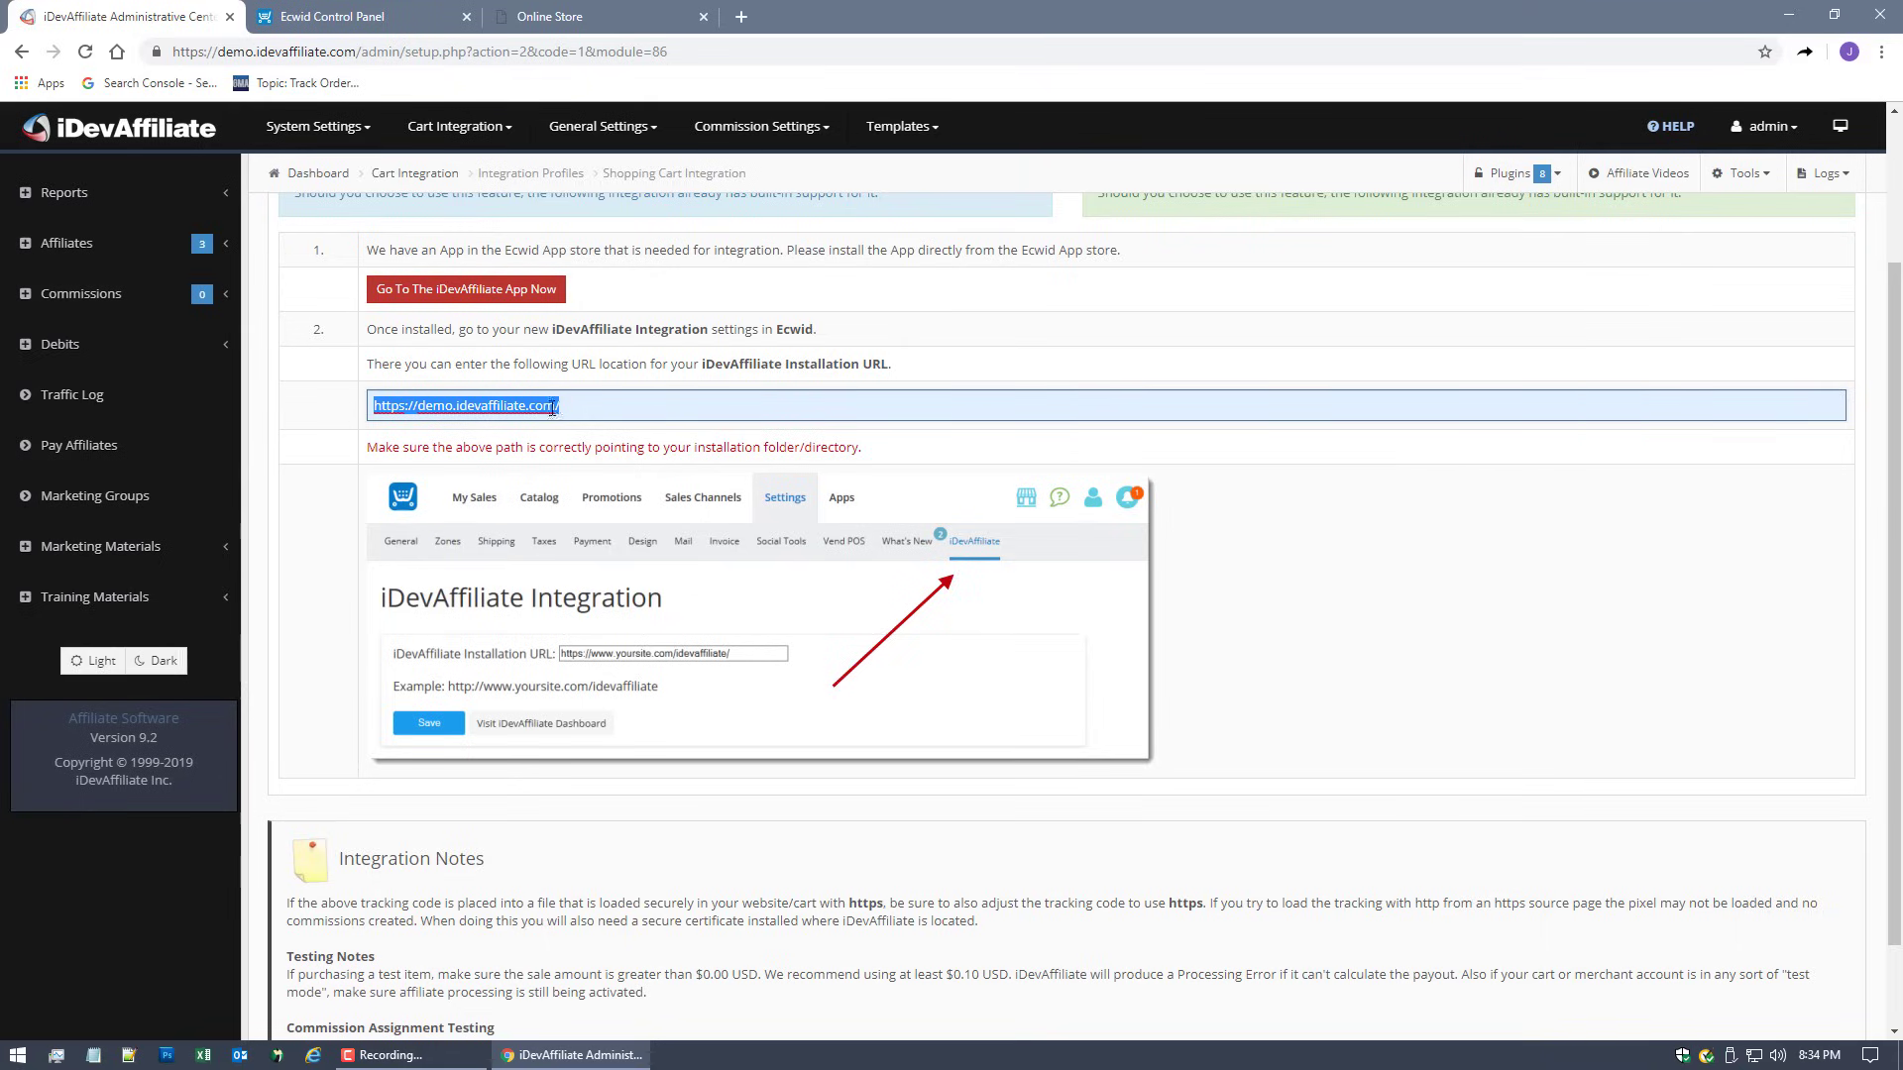
{"action": "left_click", "coordinate": [363, 19]}
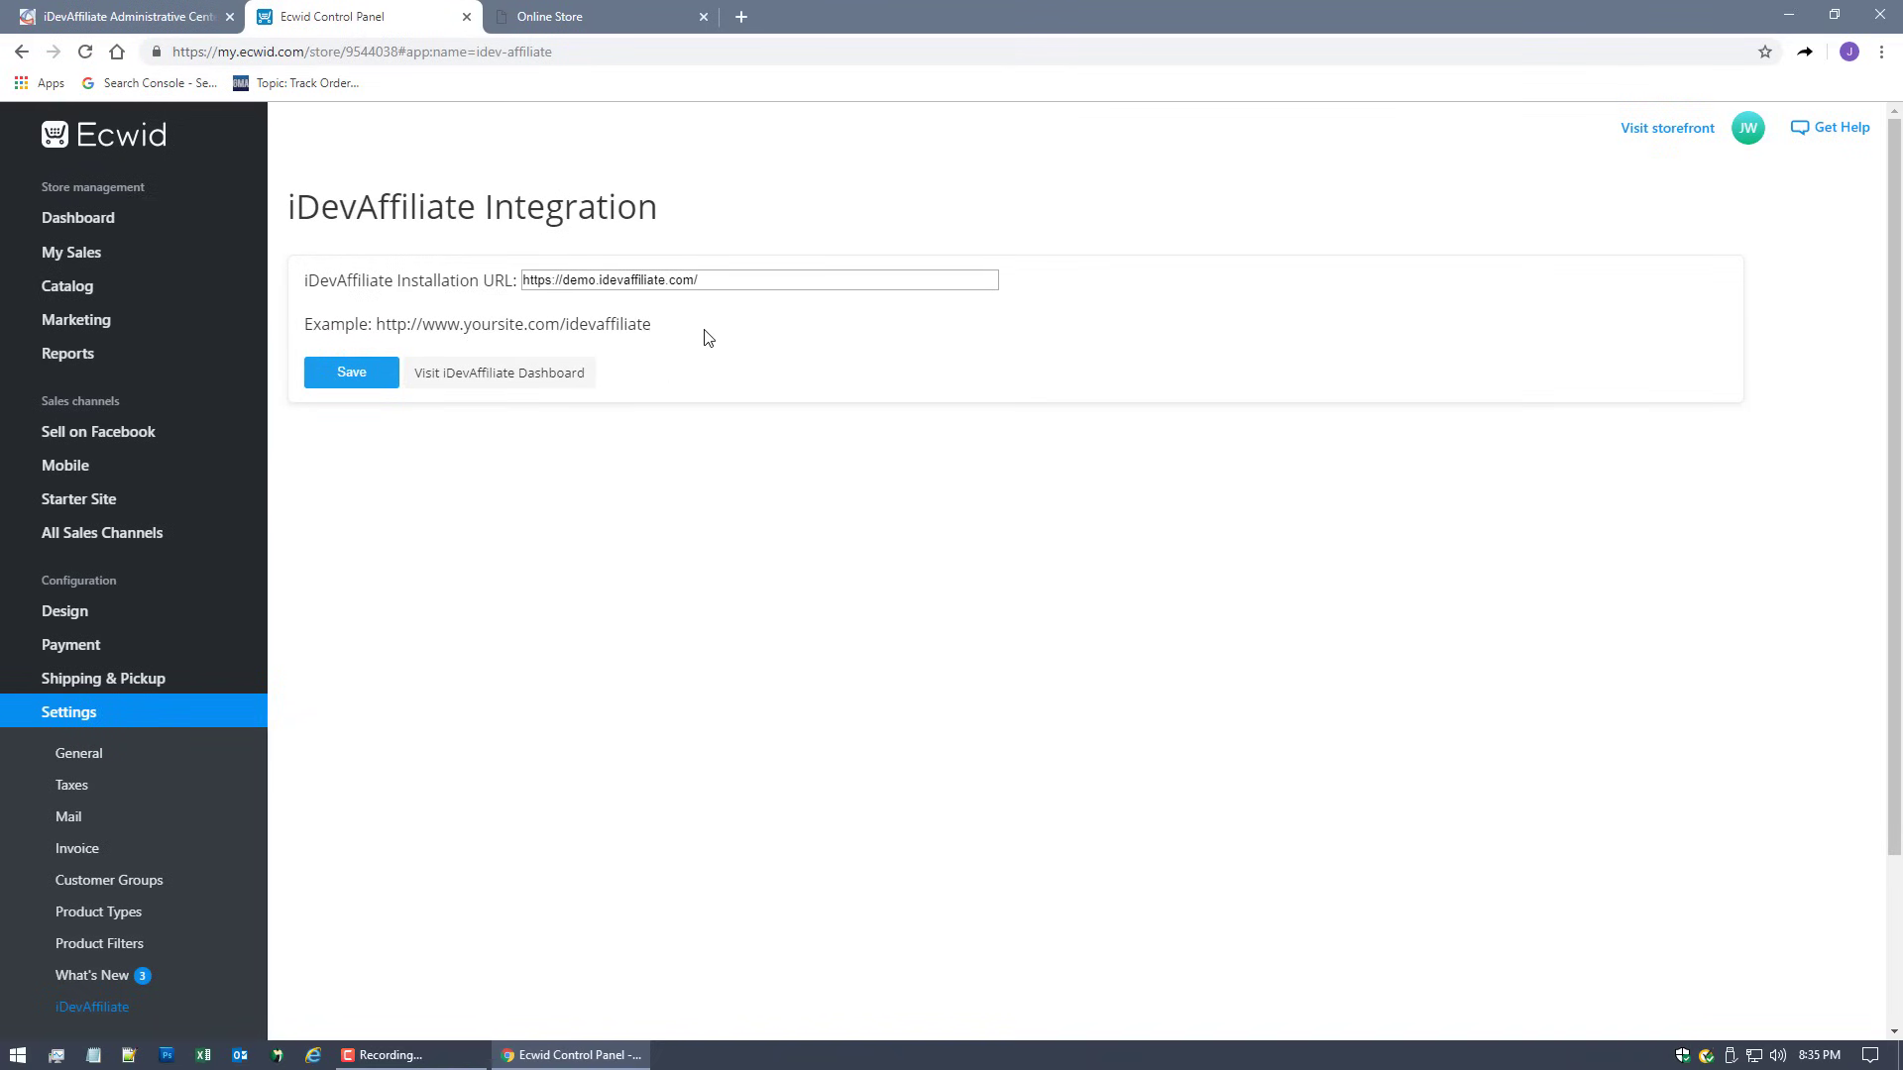
{"action": "left_click", "coordinate": [565, 278]}
{"action": "key", "text": "ctrl+a"}
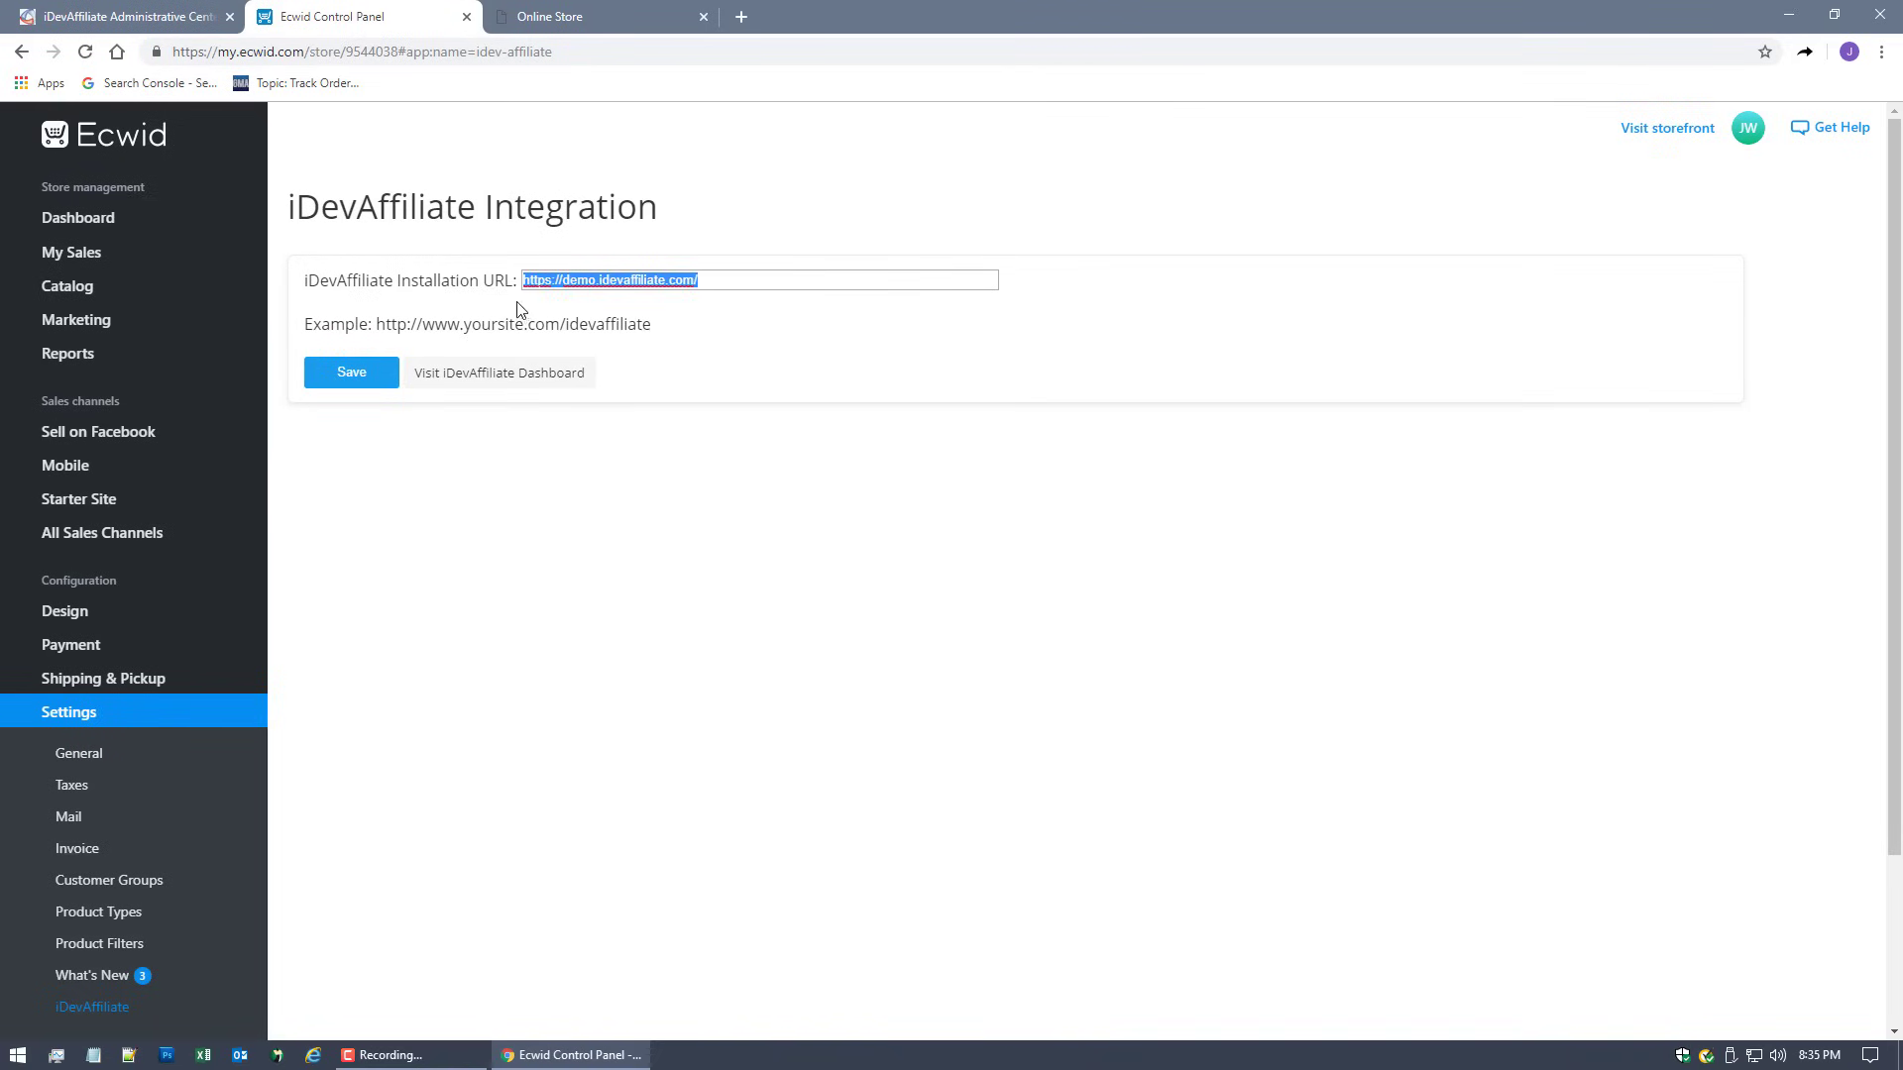
{"action": "left_click", "coordinate": [870, 399]}
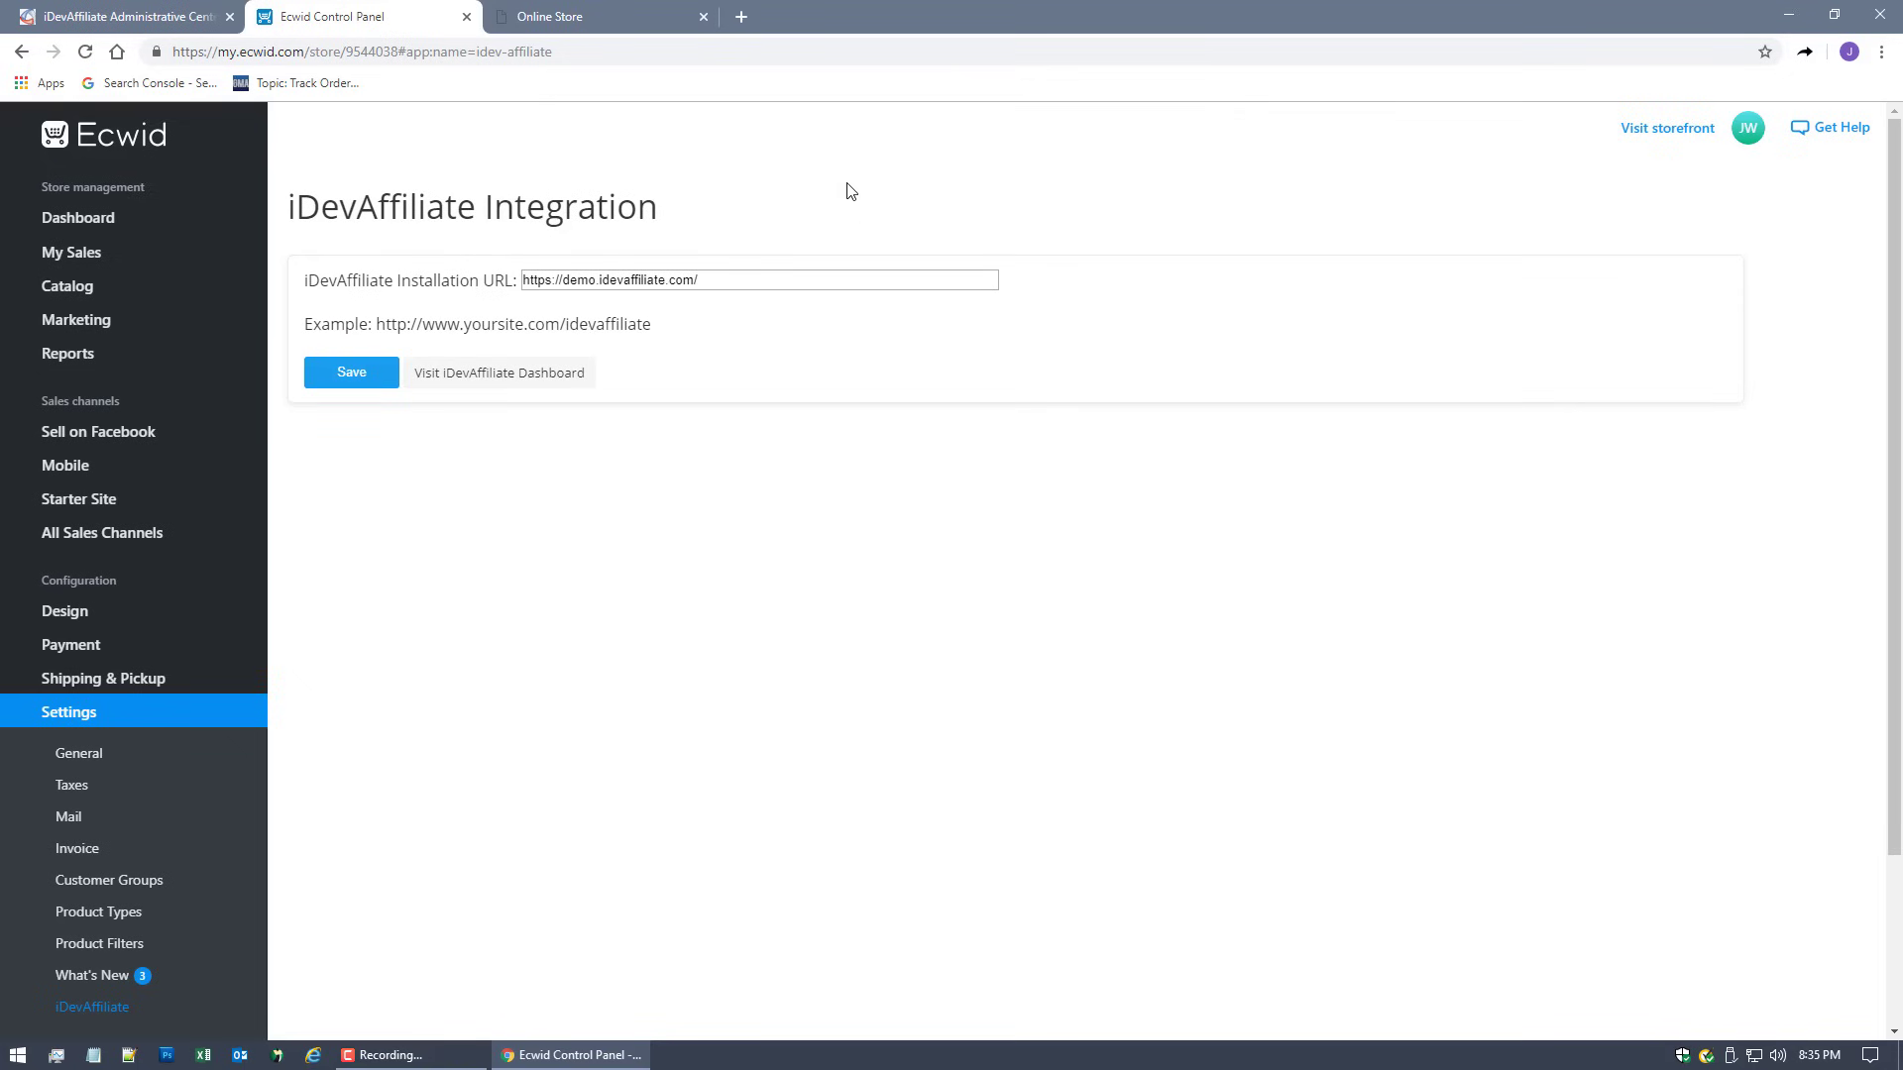
{"action": "left_click", "coordinate": [96, 219]}
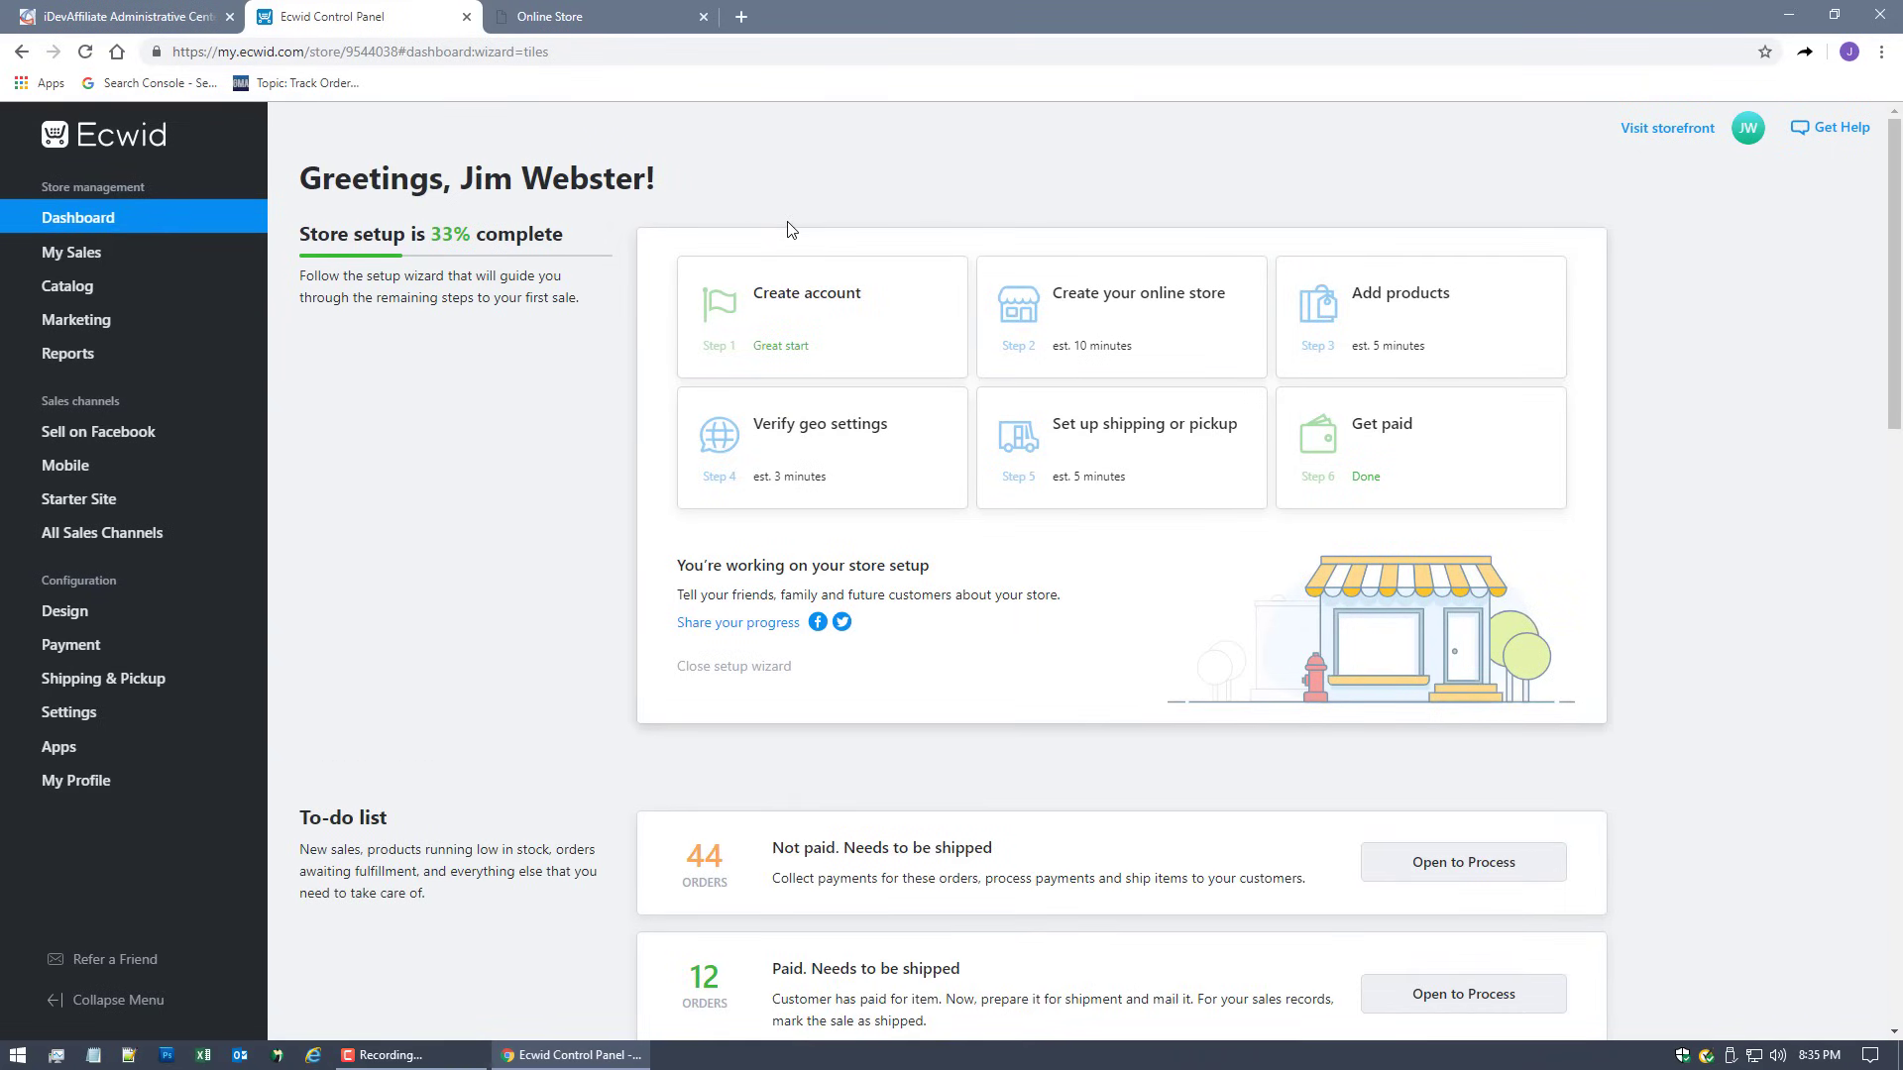
Step: Return to the iDevAffiliate admin dashboard through the Dashboard breadcrumb
{"action": "left_click", "coordinate": [119, 17]}
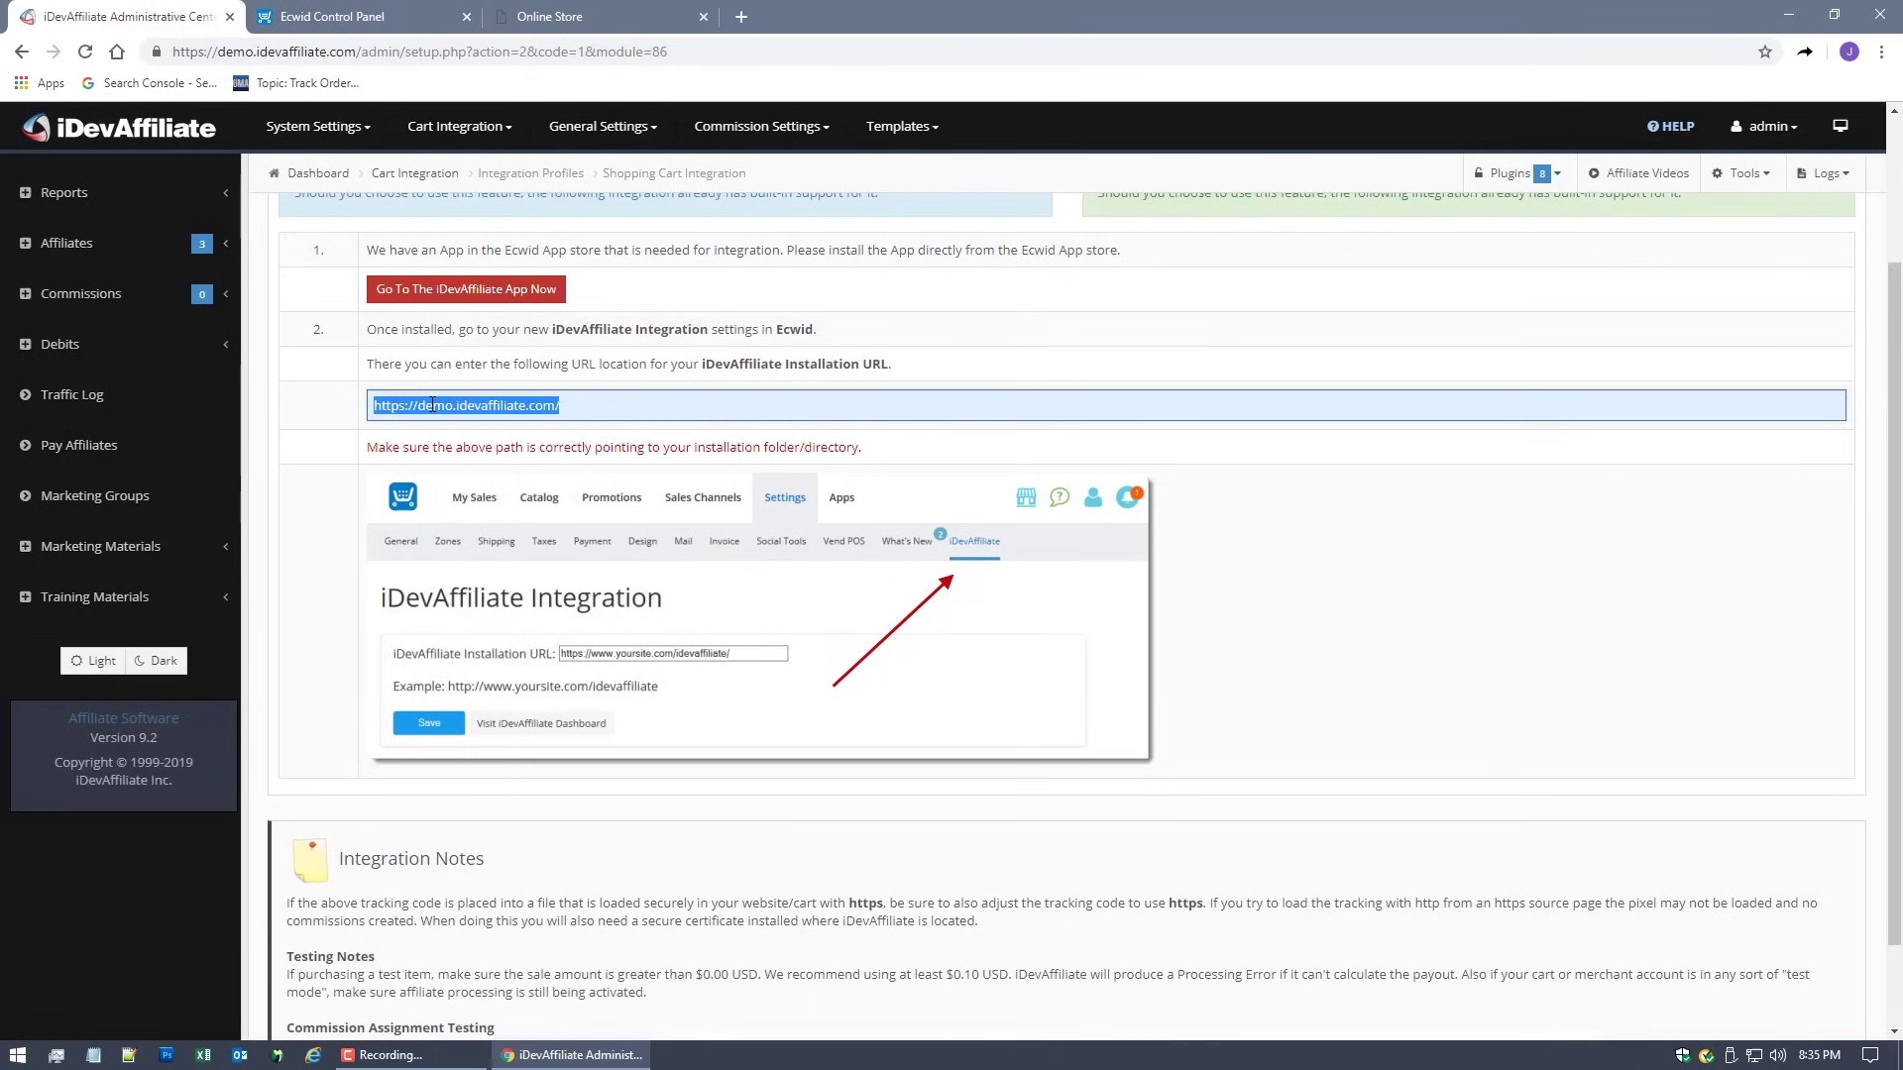
{"action": "scroll", "coordinate": [544, 423], "scroll_direction": "up", "scroll_amount": 1}
{"action": "left_click", "coordinate": [318, 175]}
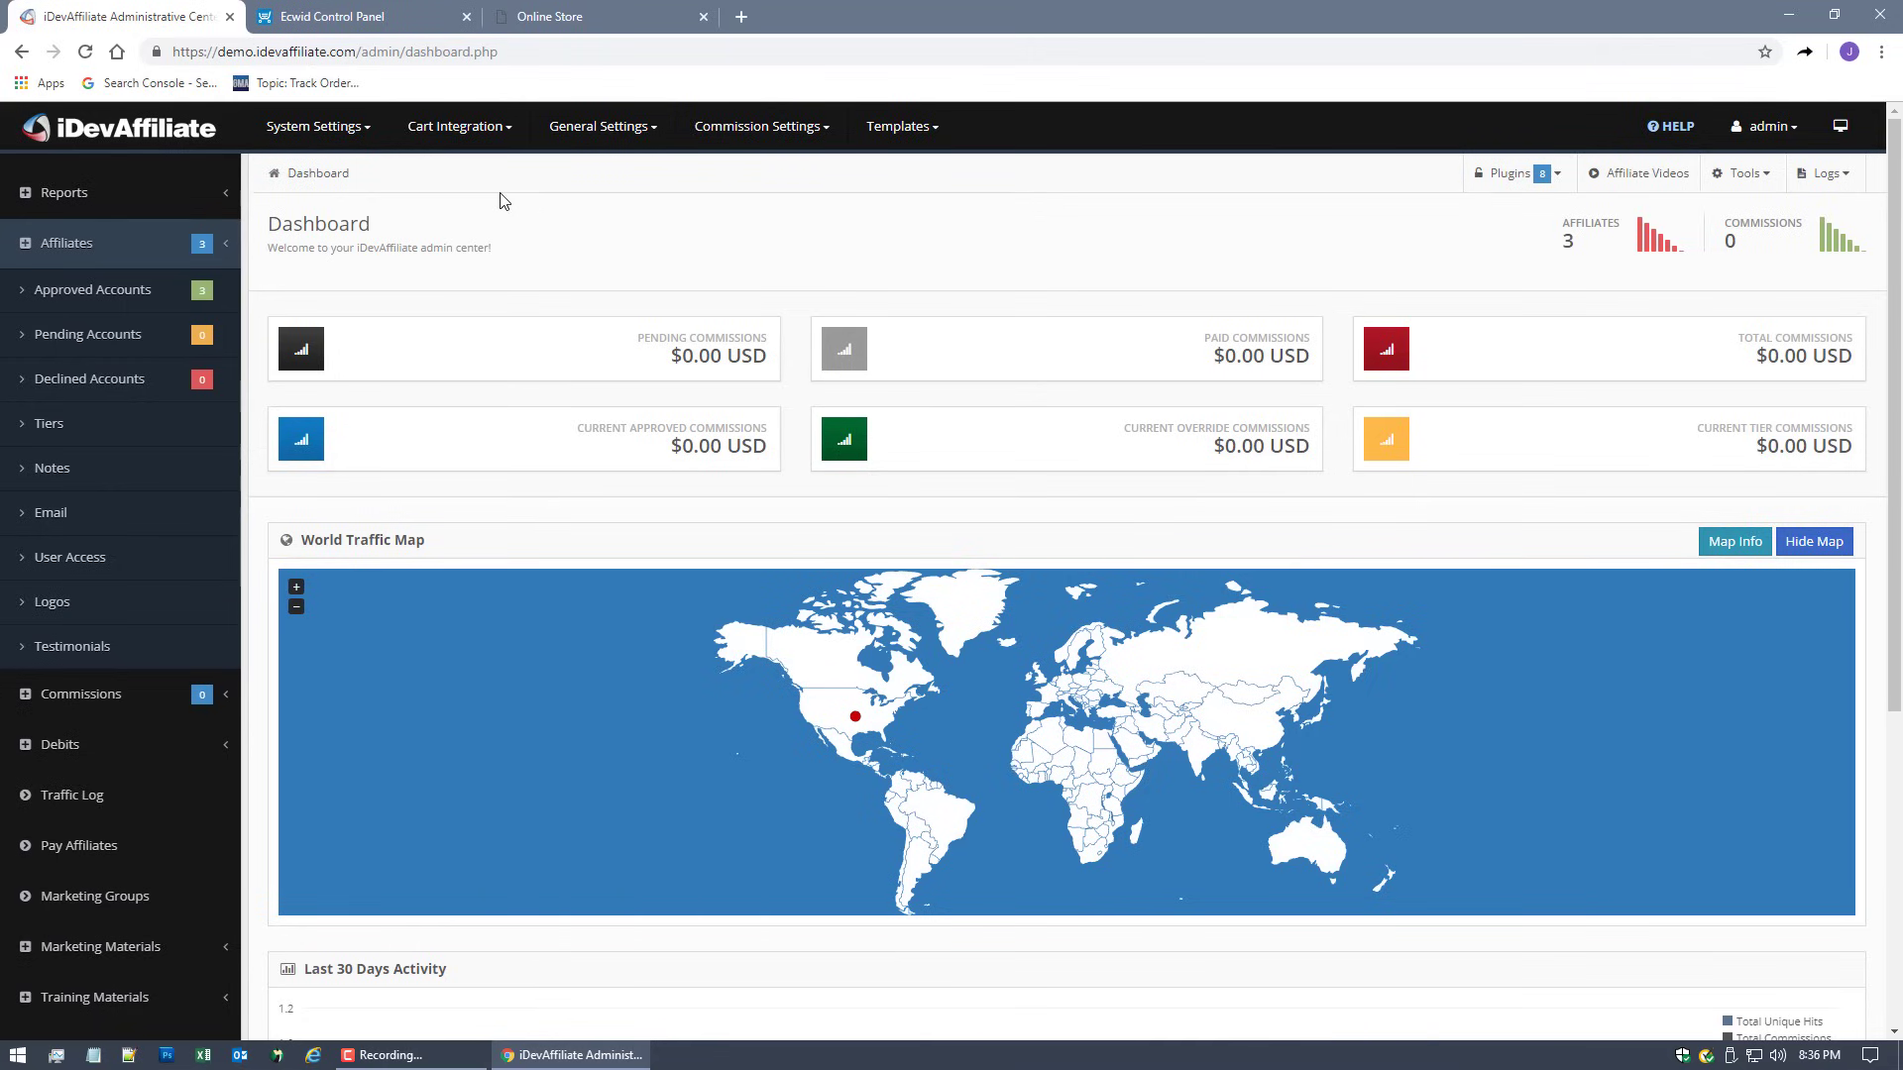
Step: Buy one Apple at $1.99 from the storefront's Fruit category and complete checkout
{"action": "left_click", "coordinate": [571, 21]}
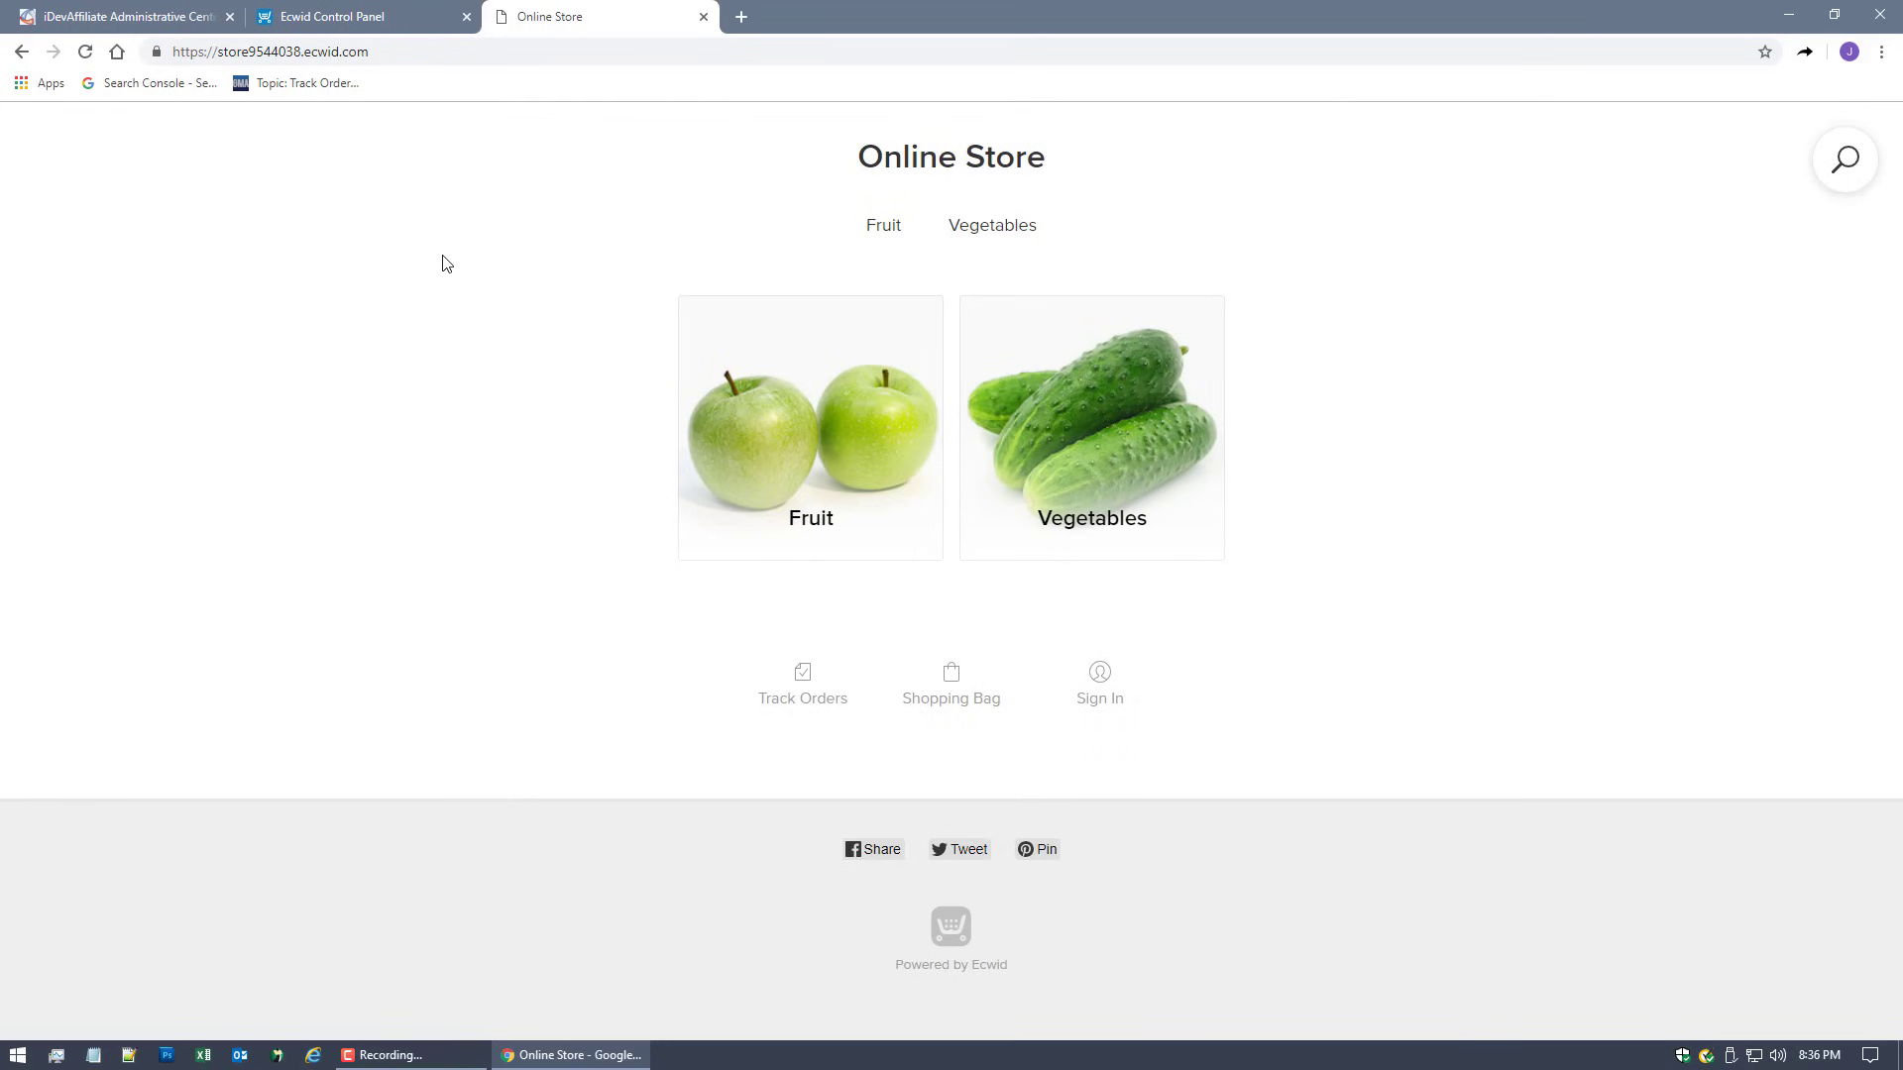
{"action": "left_click", "coordinate": [884, 421]}
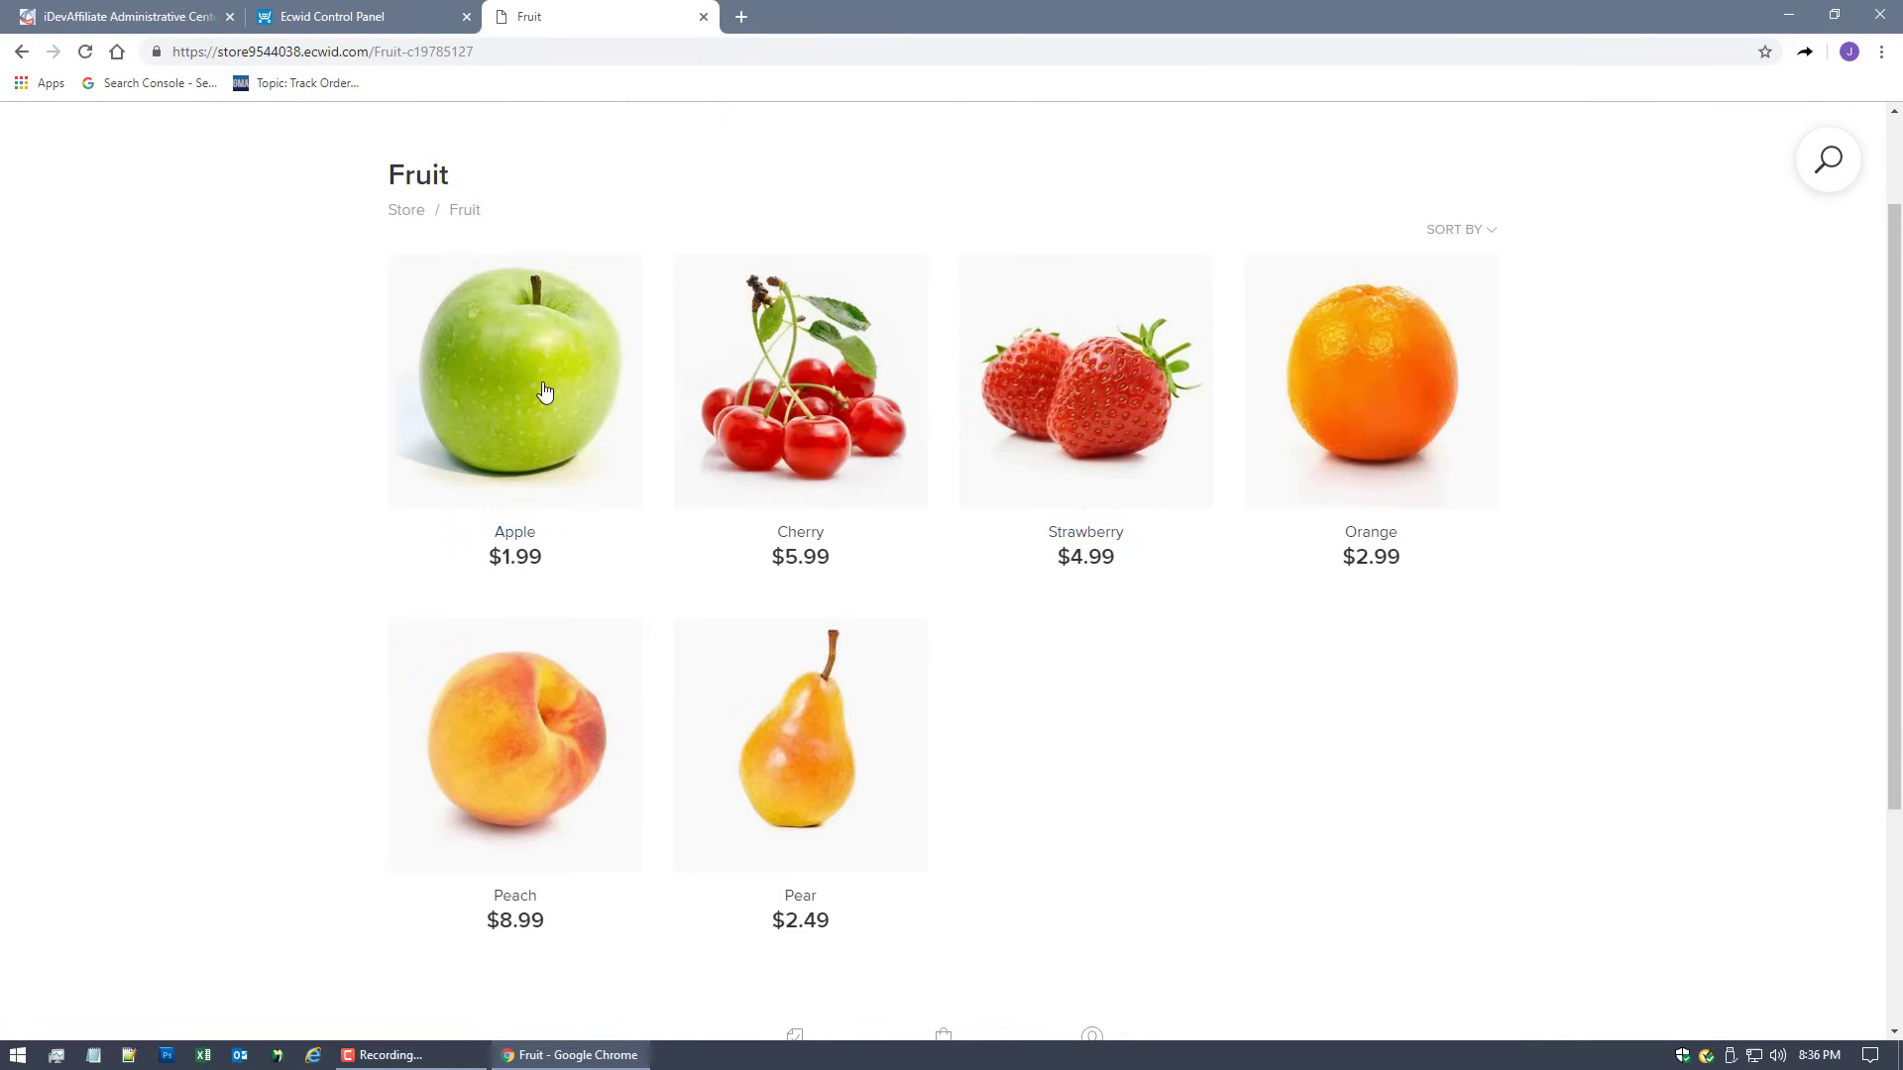
{"action": "left_click", "coordinate": [545, 392]}
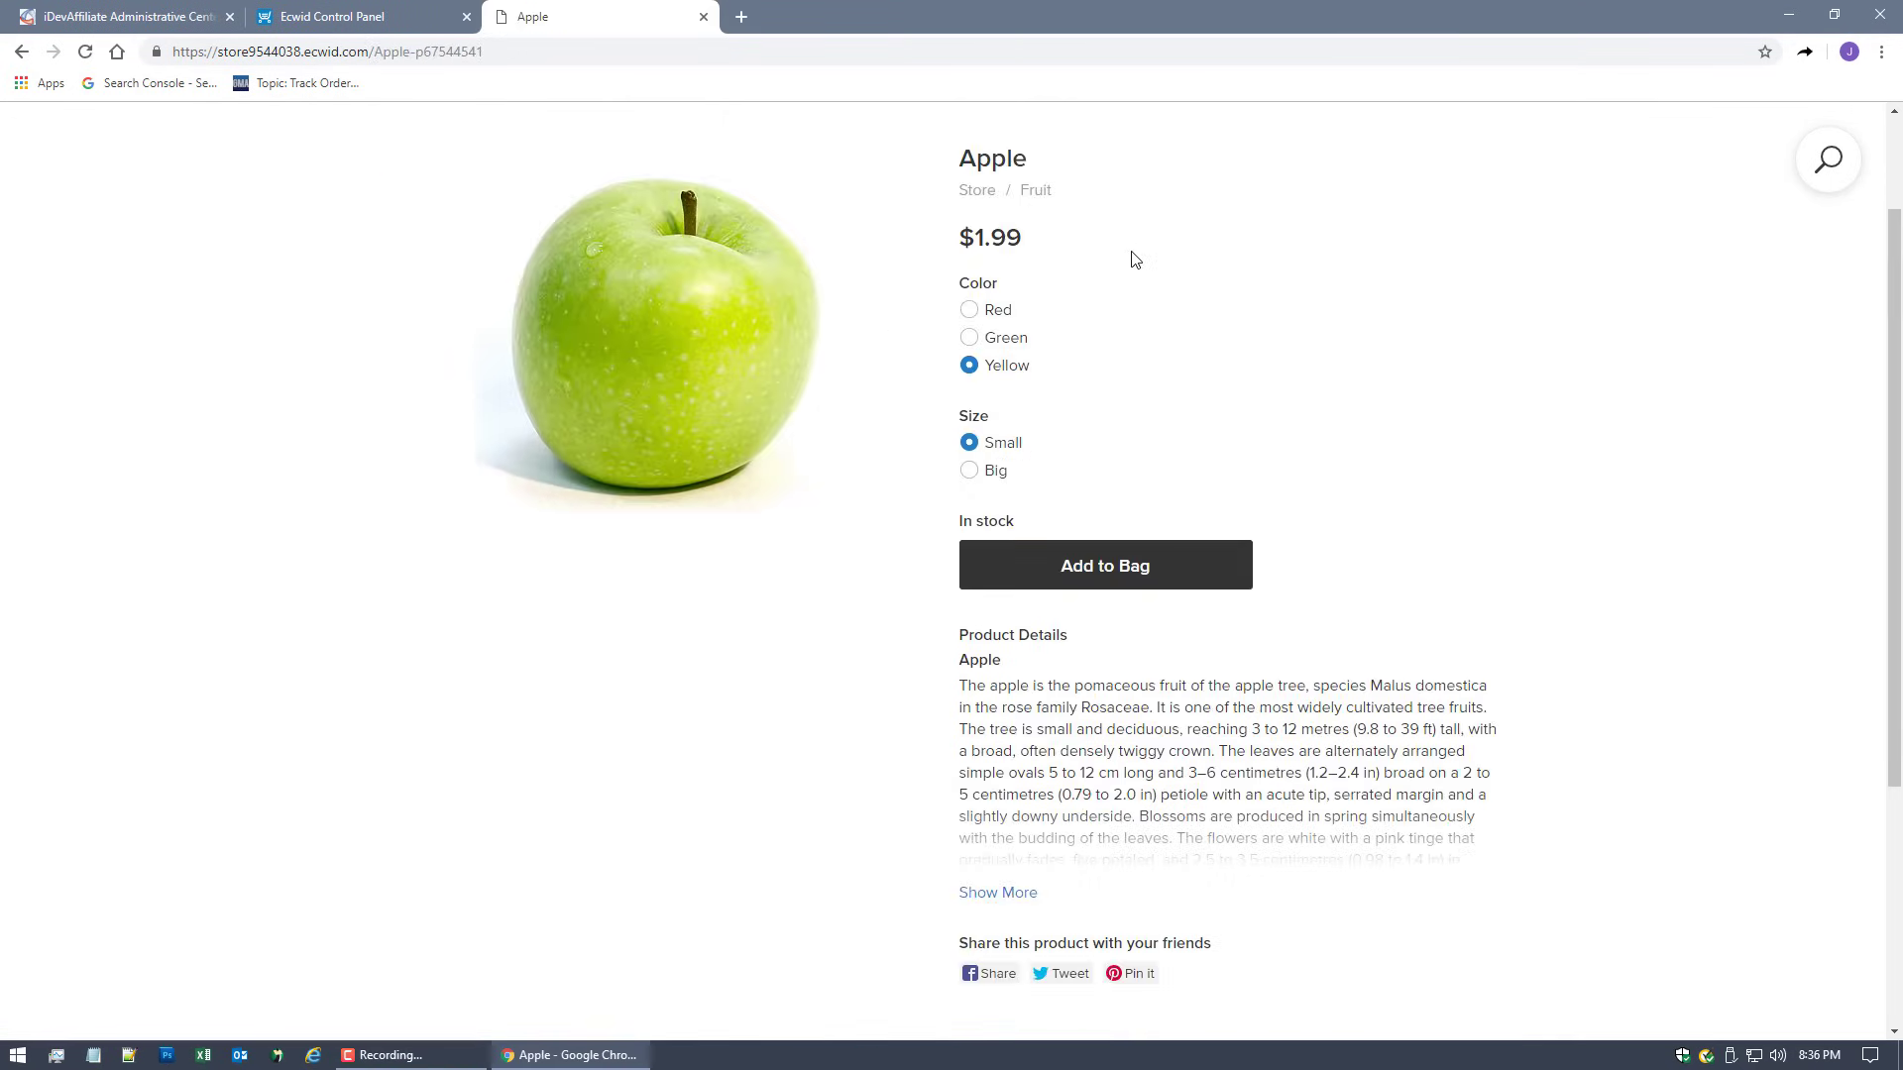
{"action": "left_click", "coordinate": [1130, 567]}
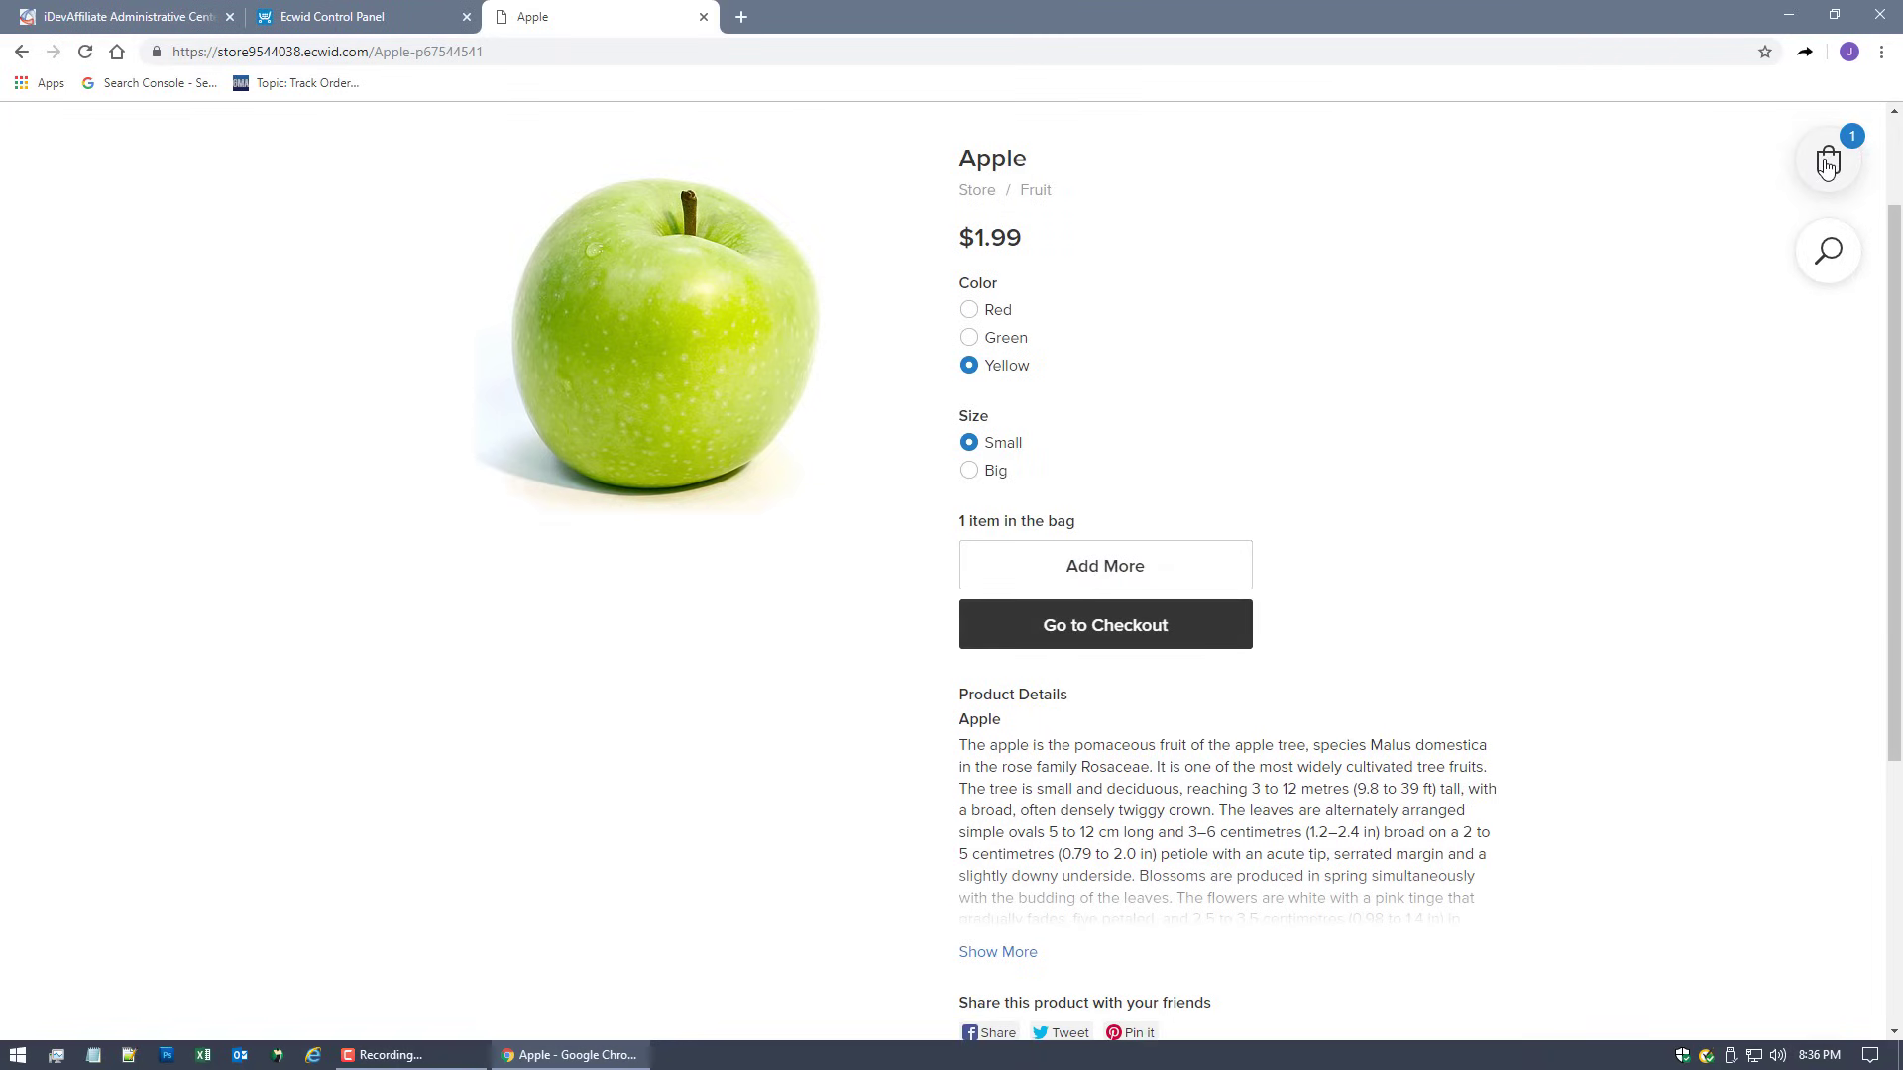
{"action": "left_click", "coordinate": [1113, 624]}
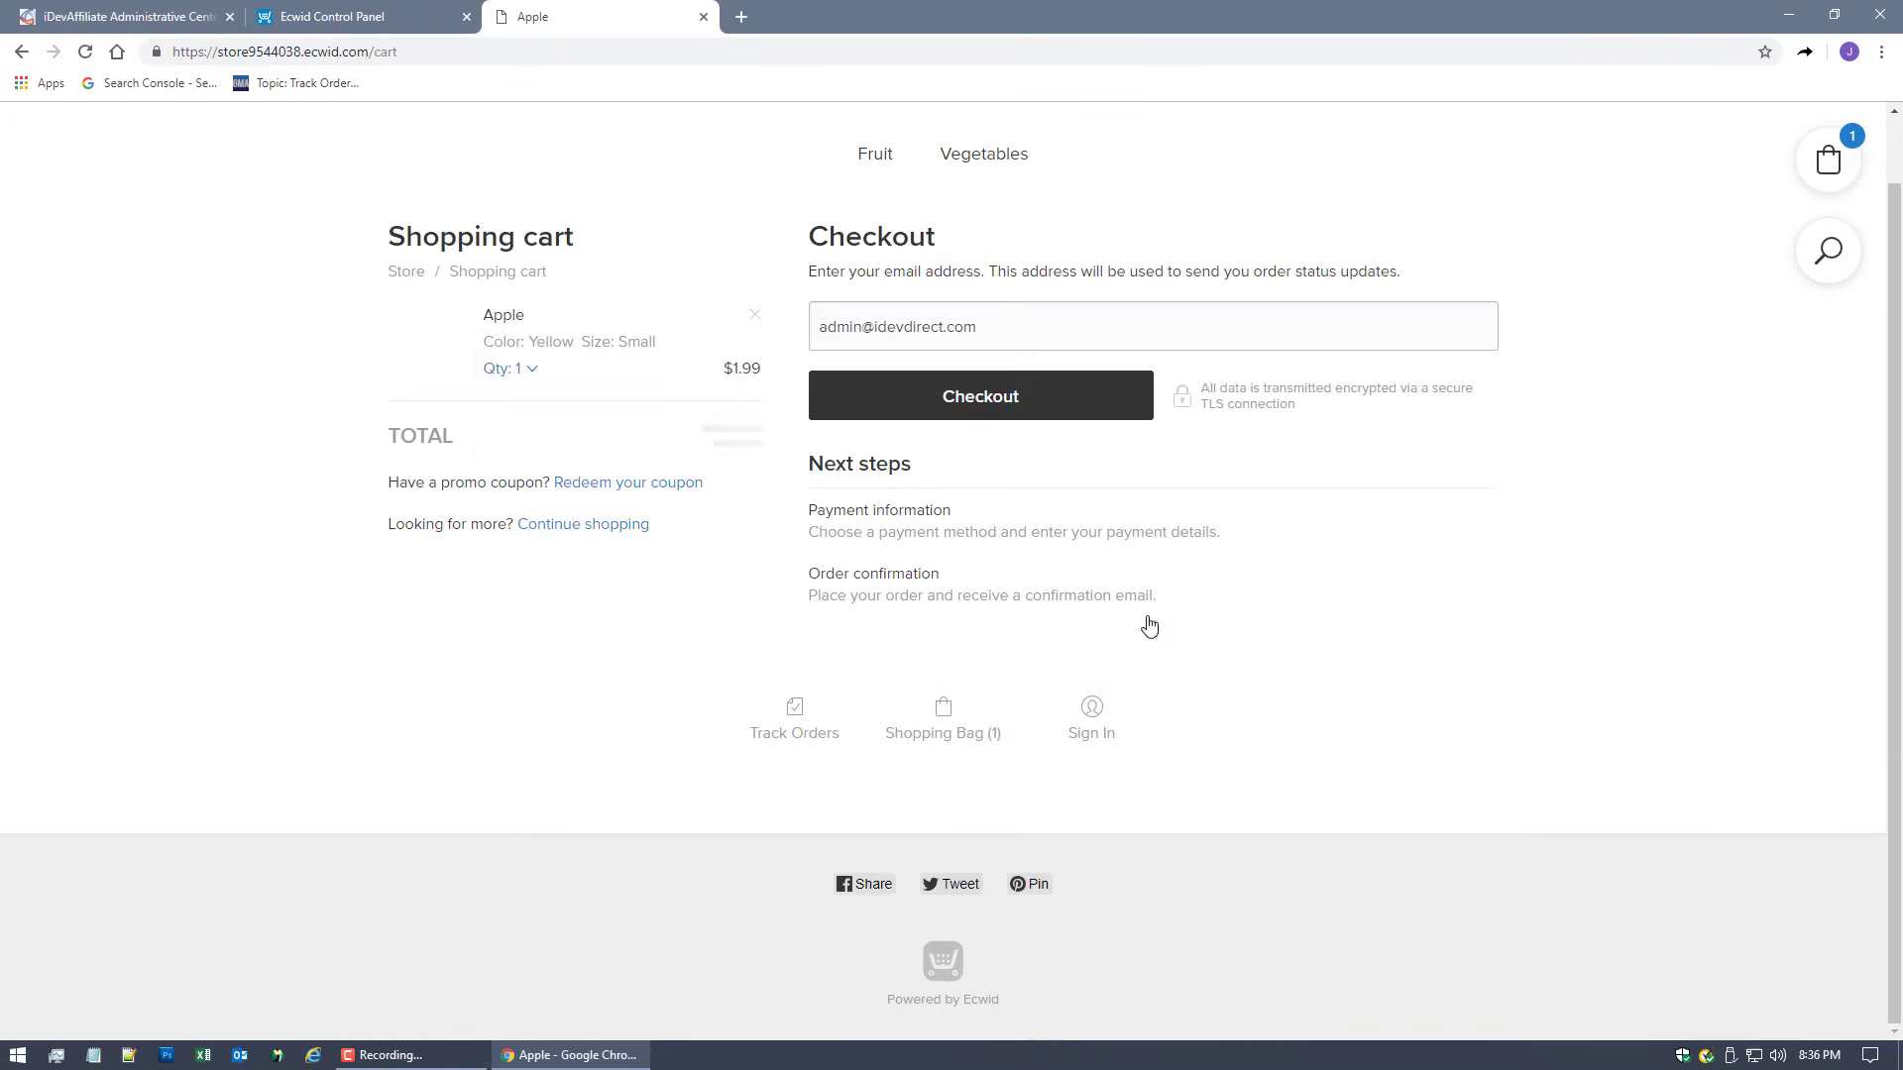
{"action": "left_click", "coordinate": [994, 401]}
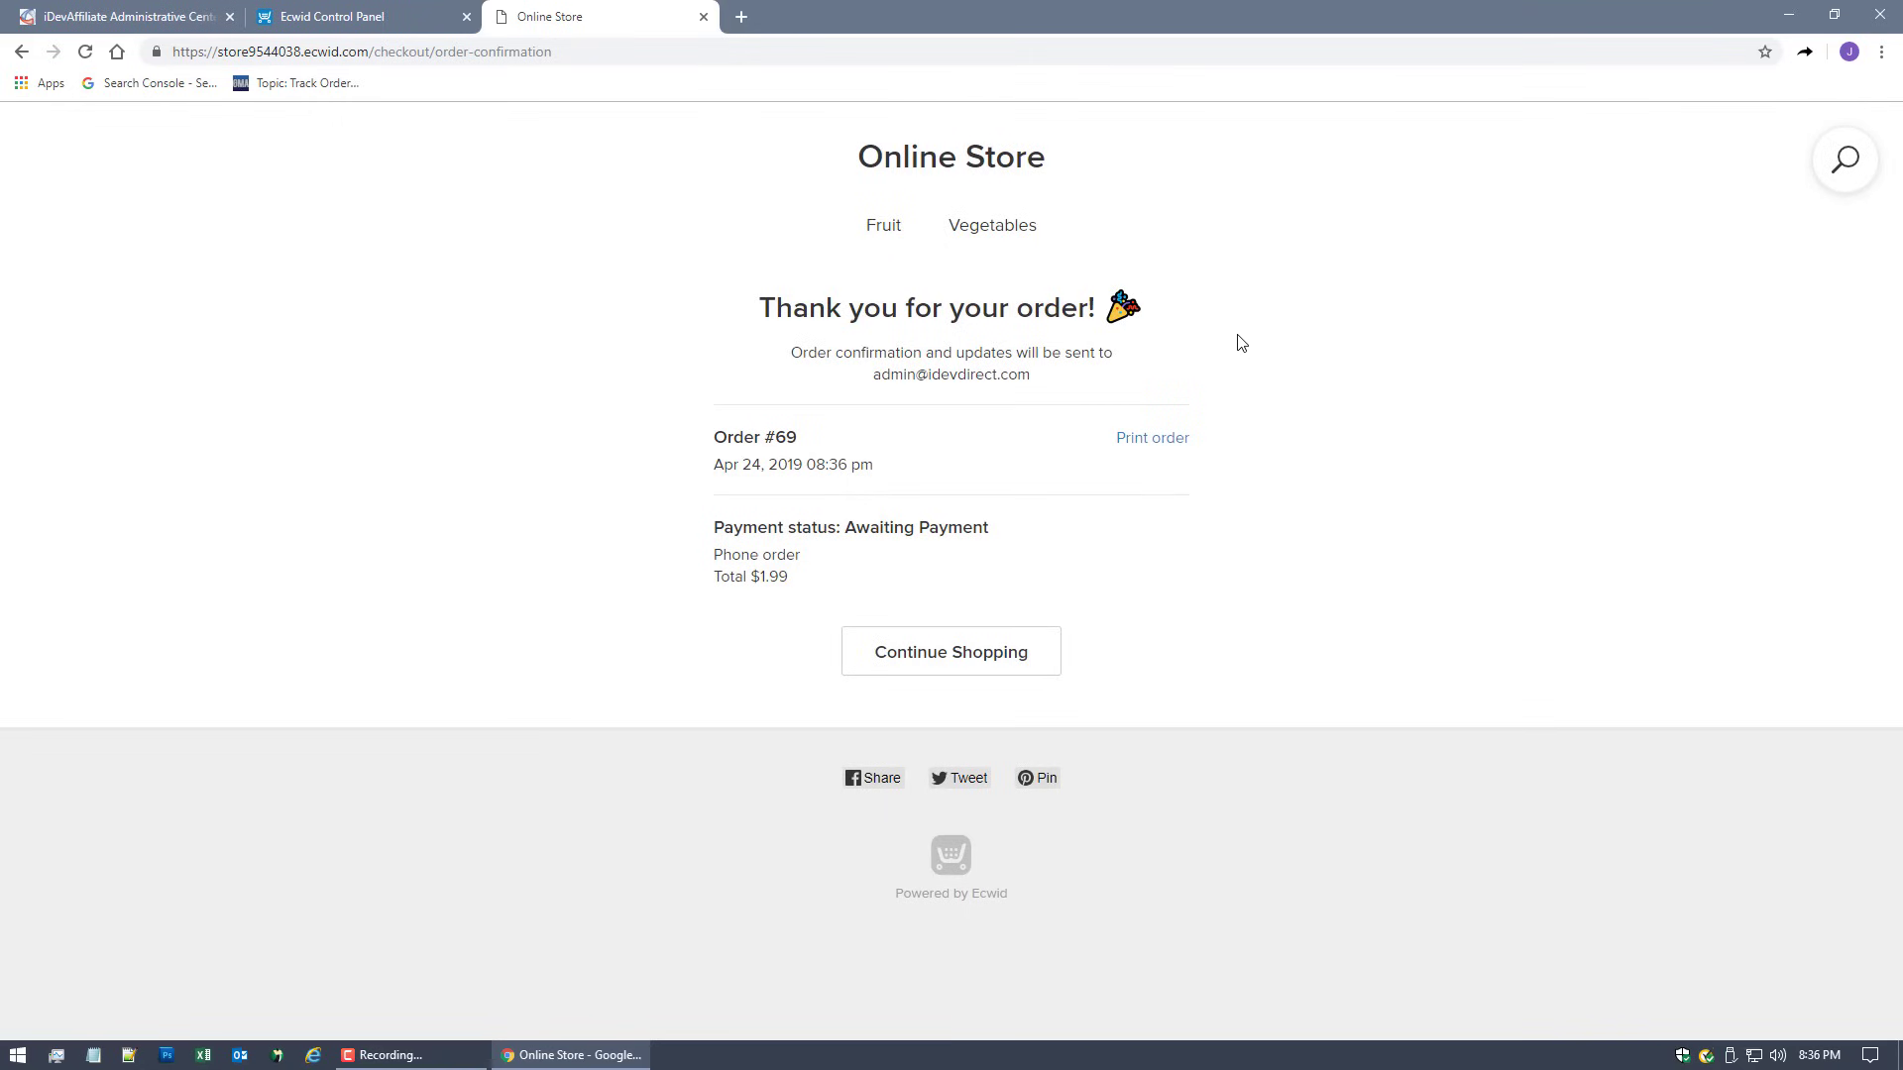
Step: Note order number 69, then open My Sales > Orders in the Ecwid control panel
{"action": "double_click", "coordinate": [787, 437]}
{"action": "left_click", "coordinate": [332, 16]}
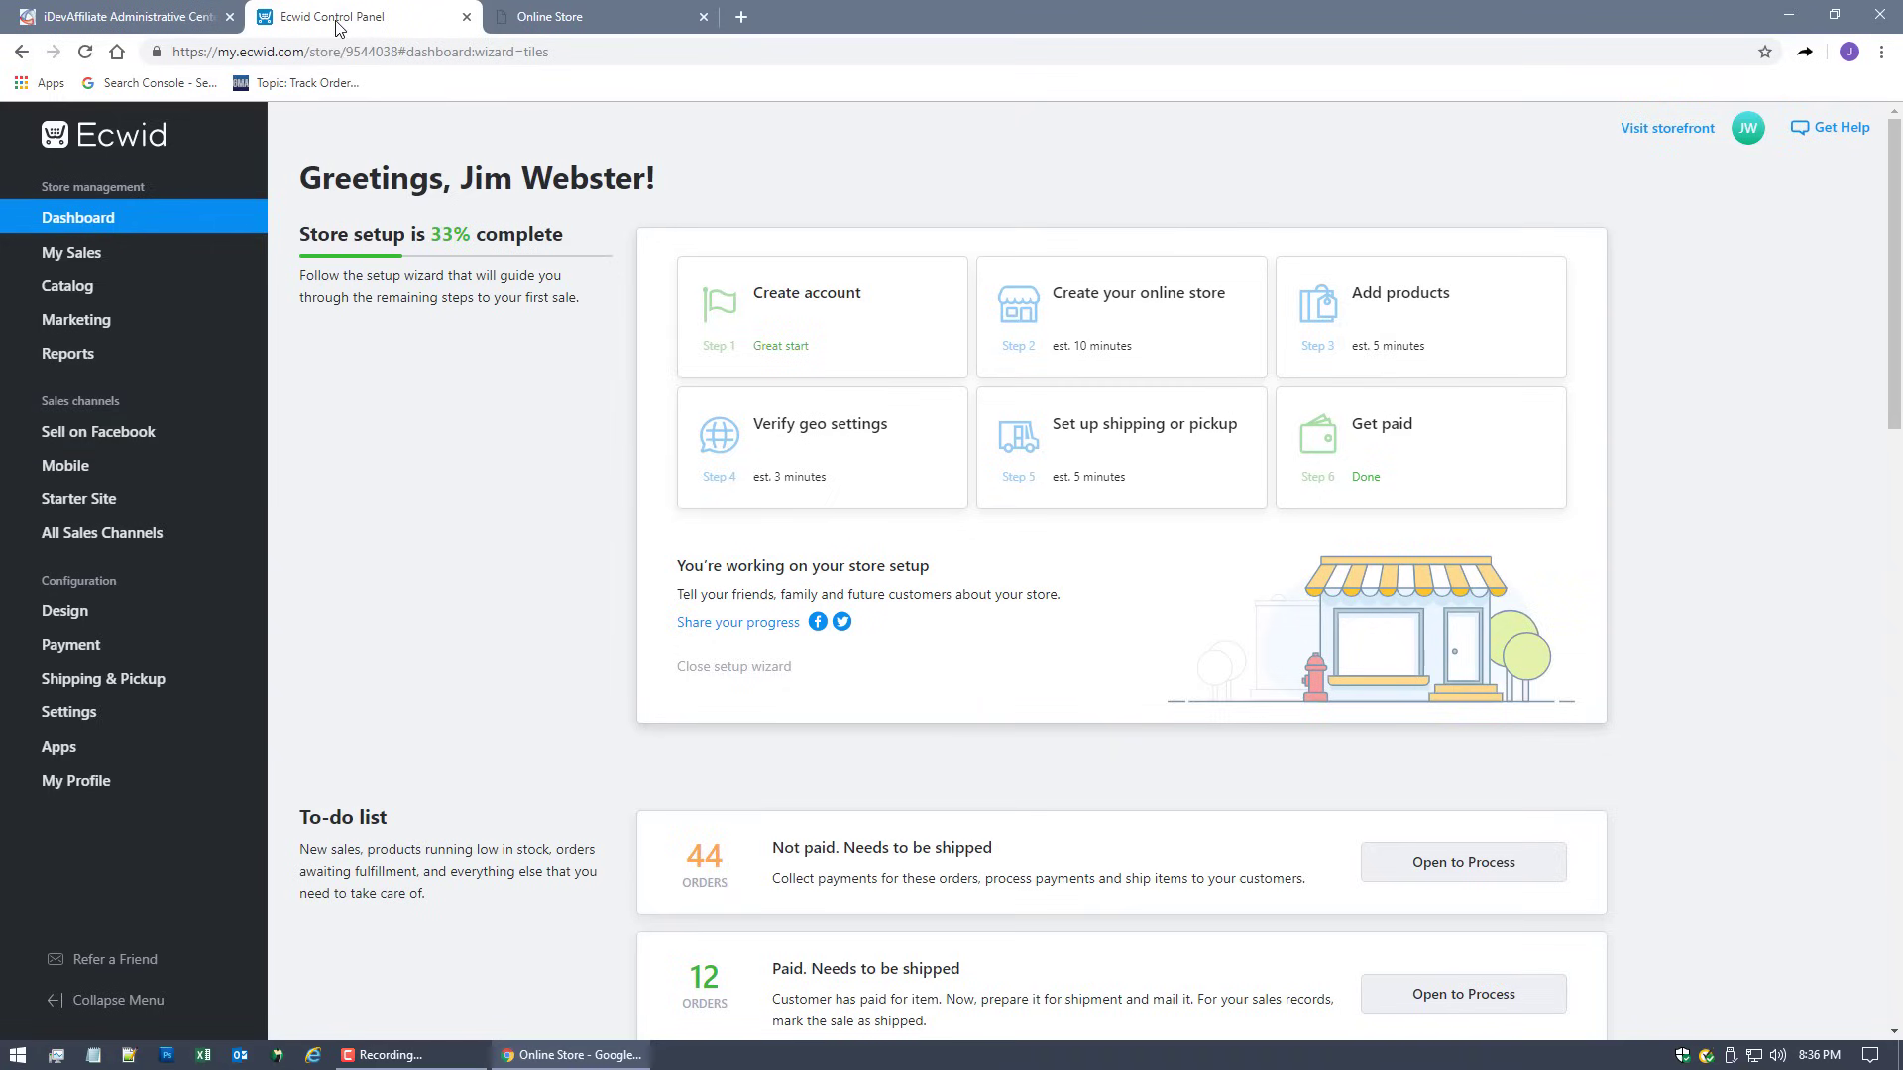
{"action": "mouse_move", "coordinate": [140, 261]}
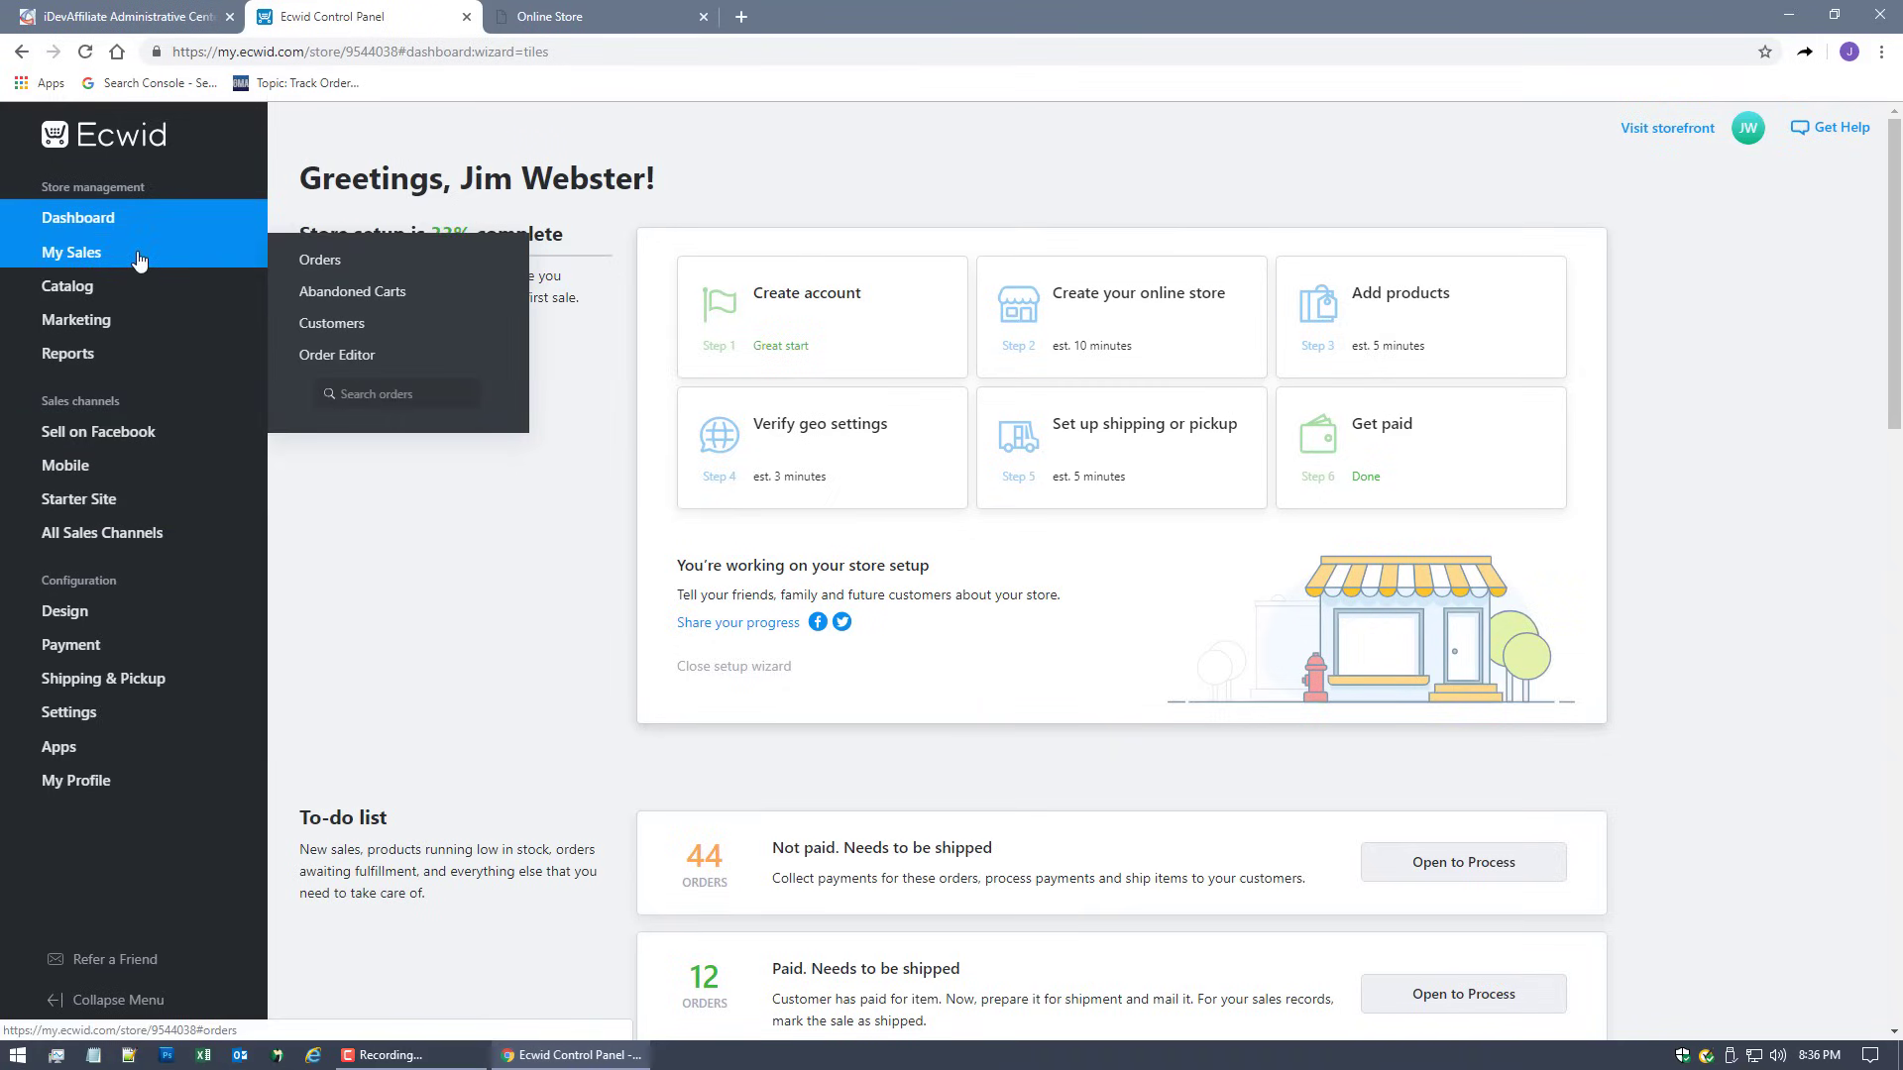
{"action": "left_click", "coordinate": [312, 262]}
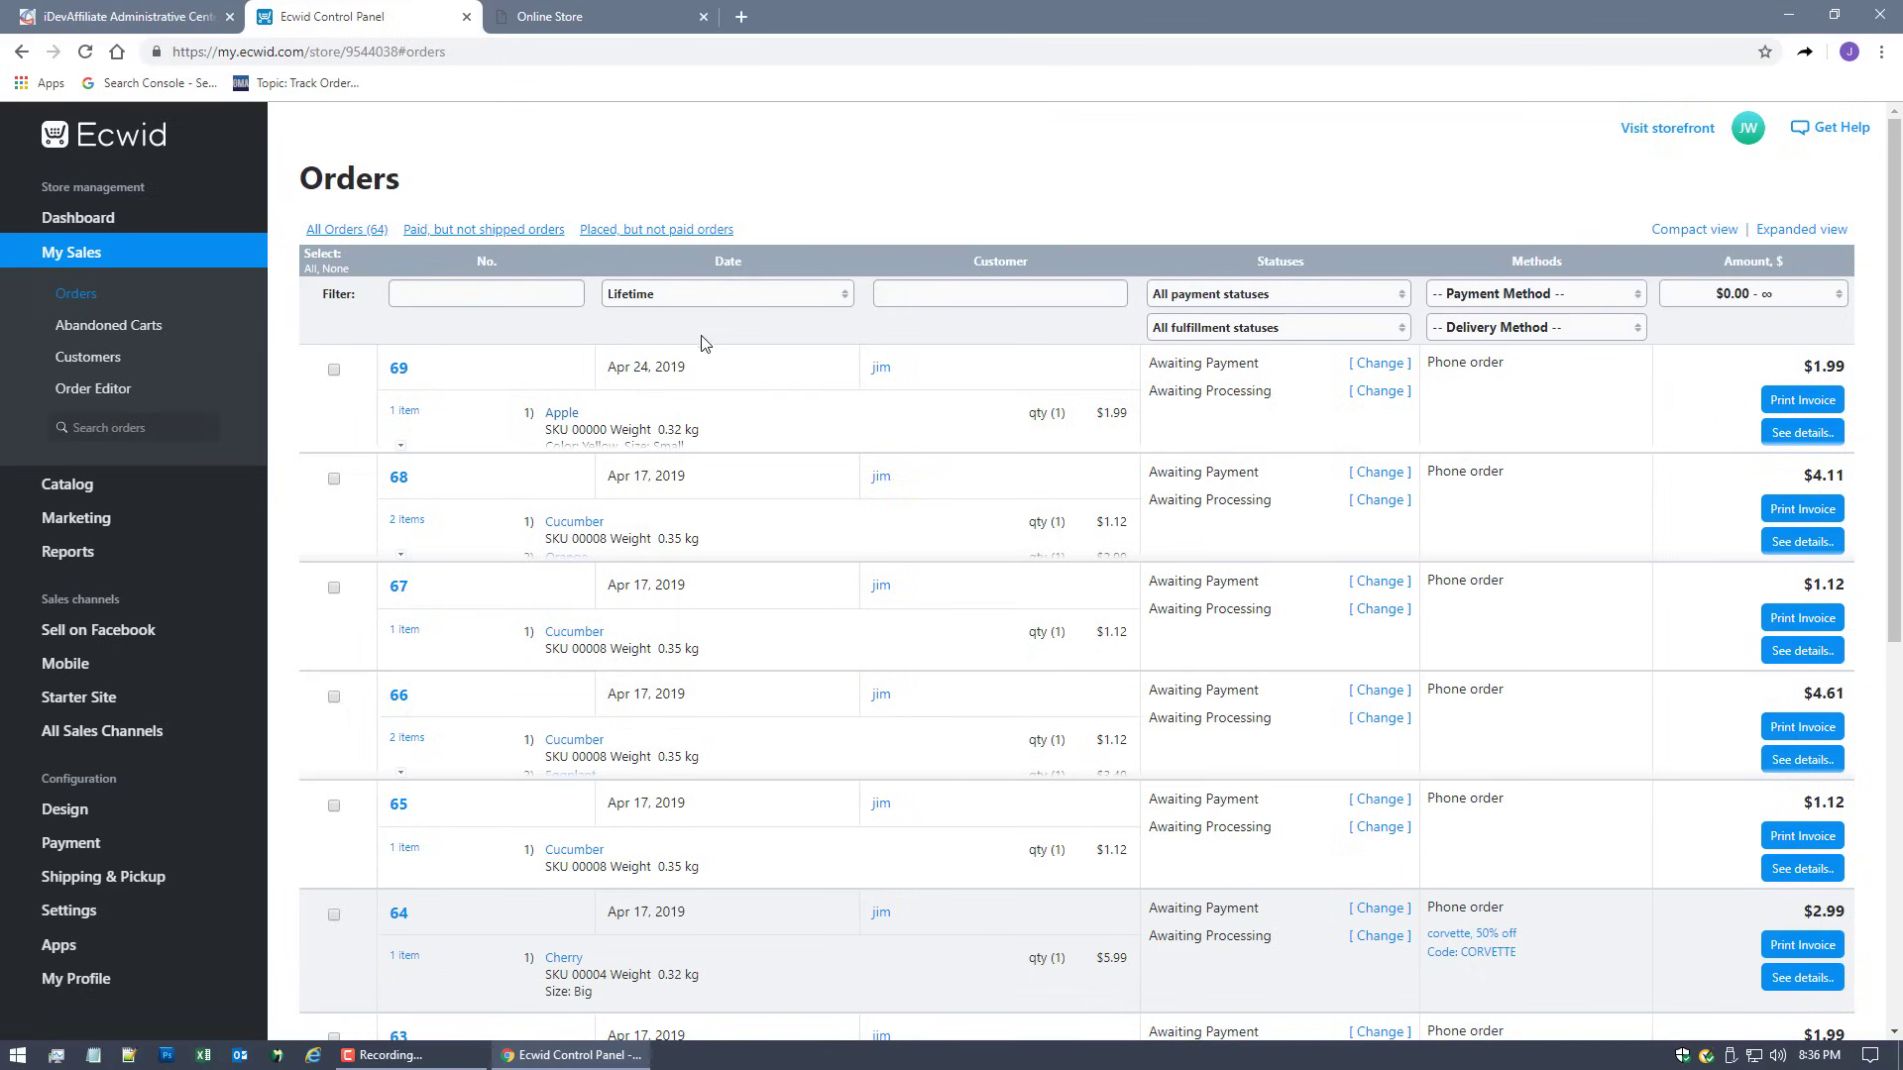
Step: Open Commissions > Pending Approval in iDevAffiliate and highlight the order 69 row
{"action": "left_click", "coordinate": [144, 13]}
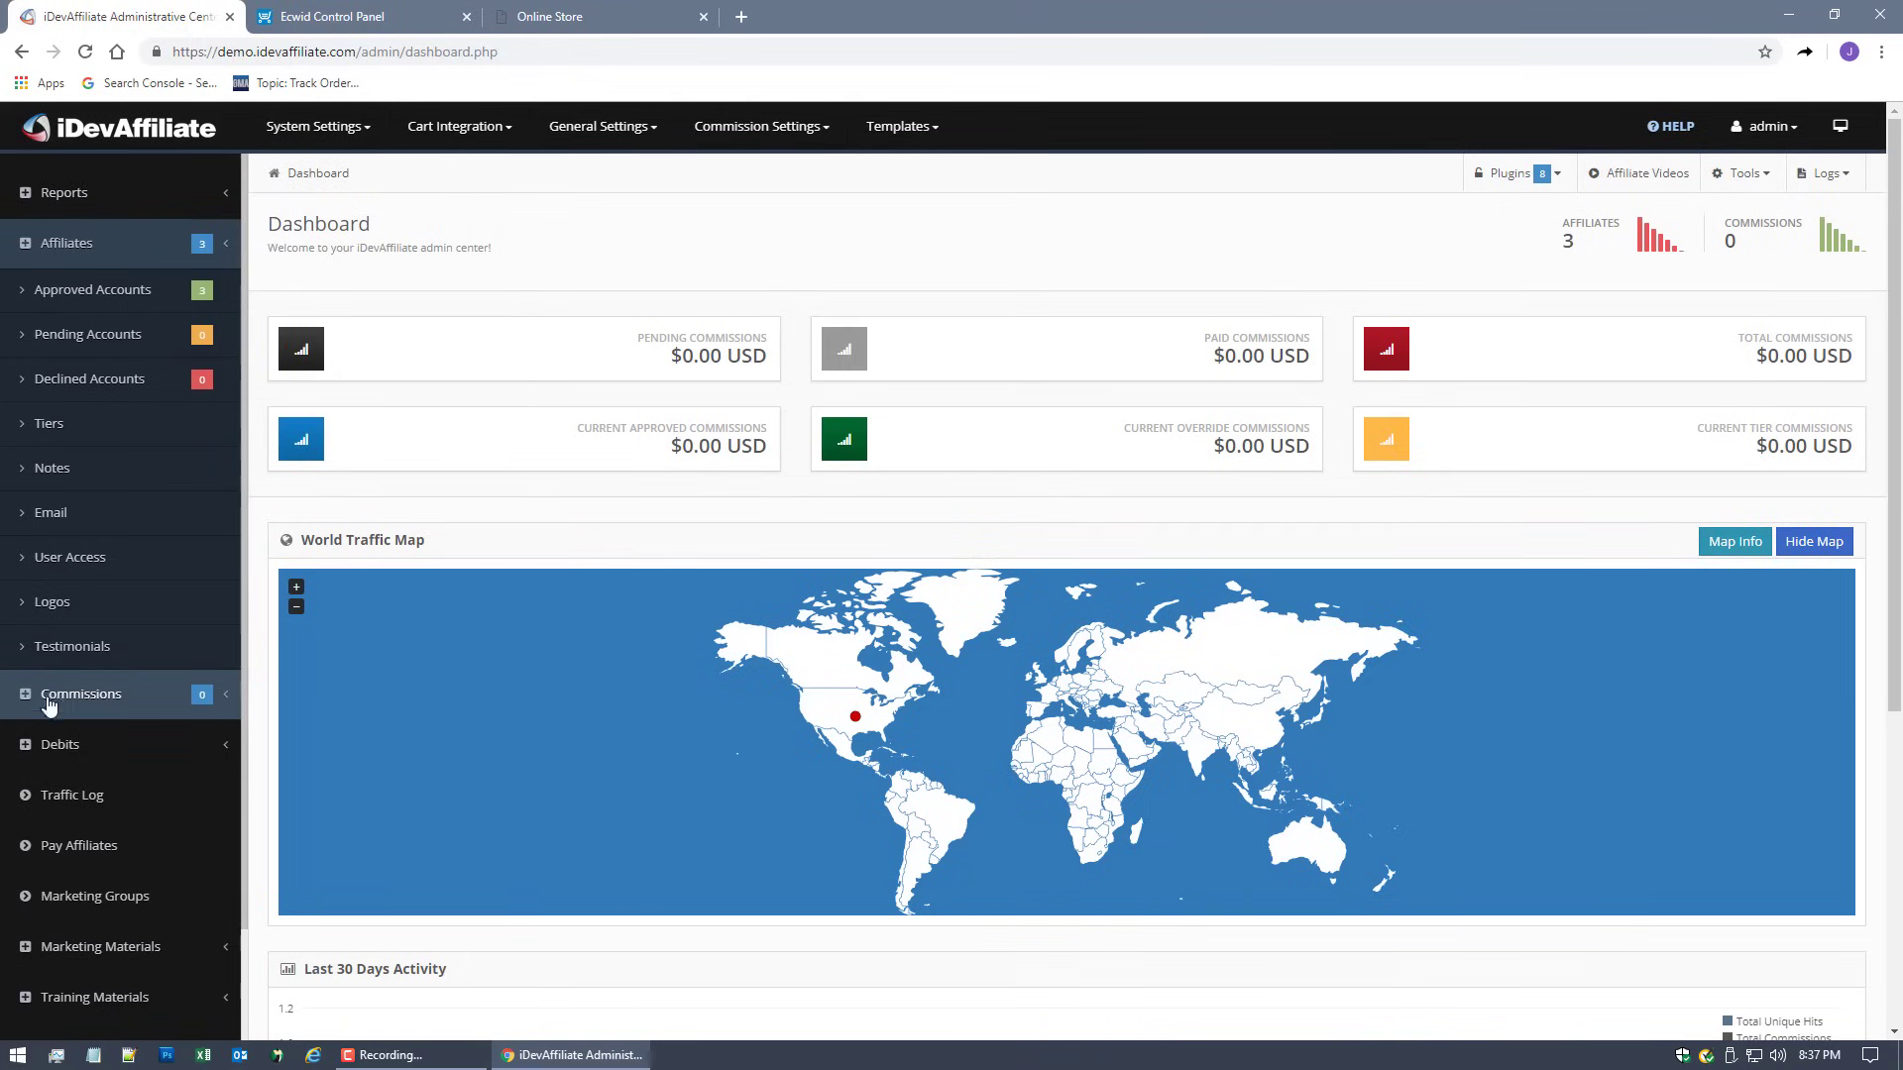
{"action": "left_click", "coordinate": [87, 698]}
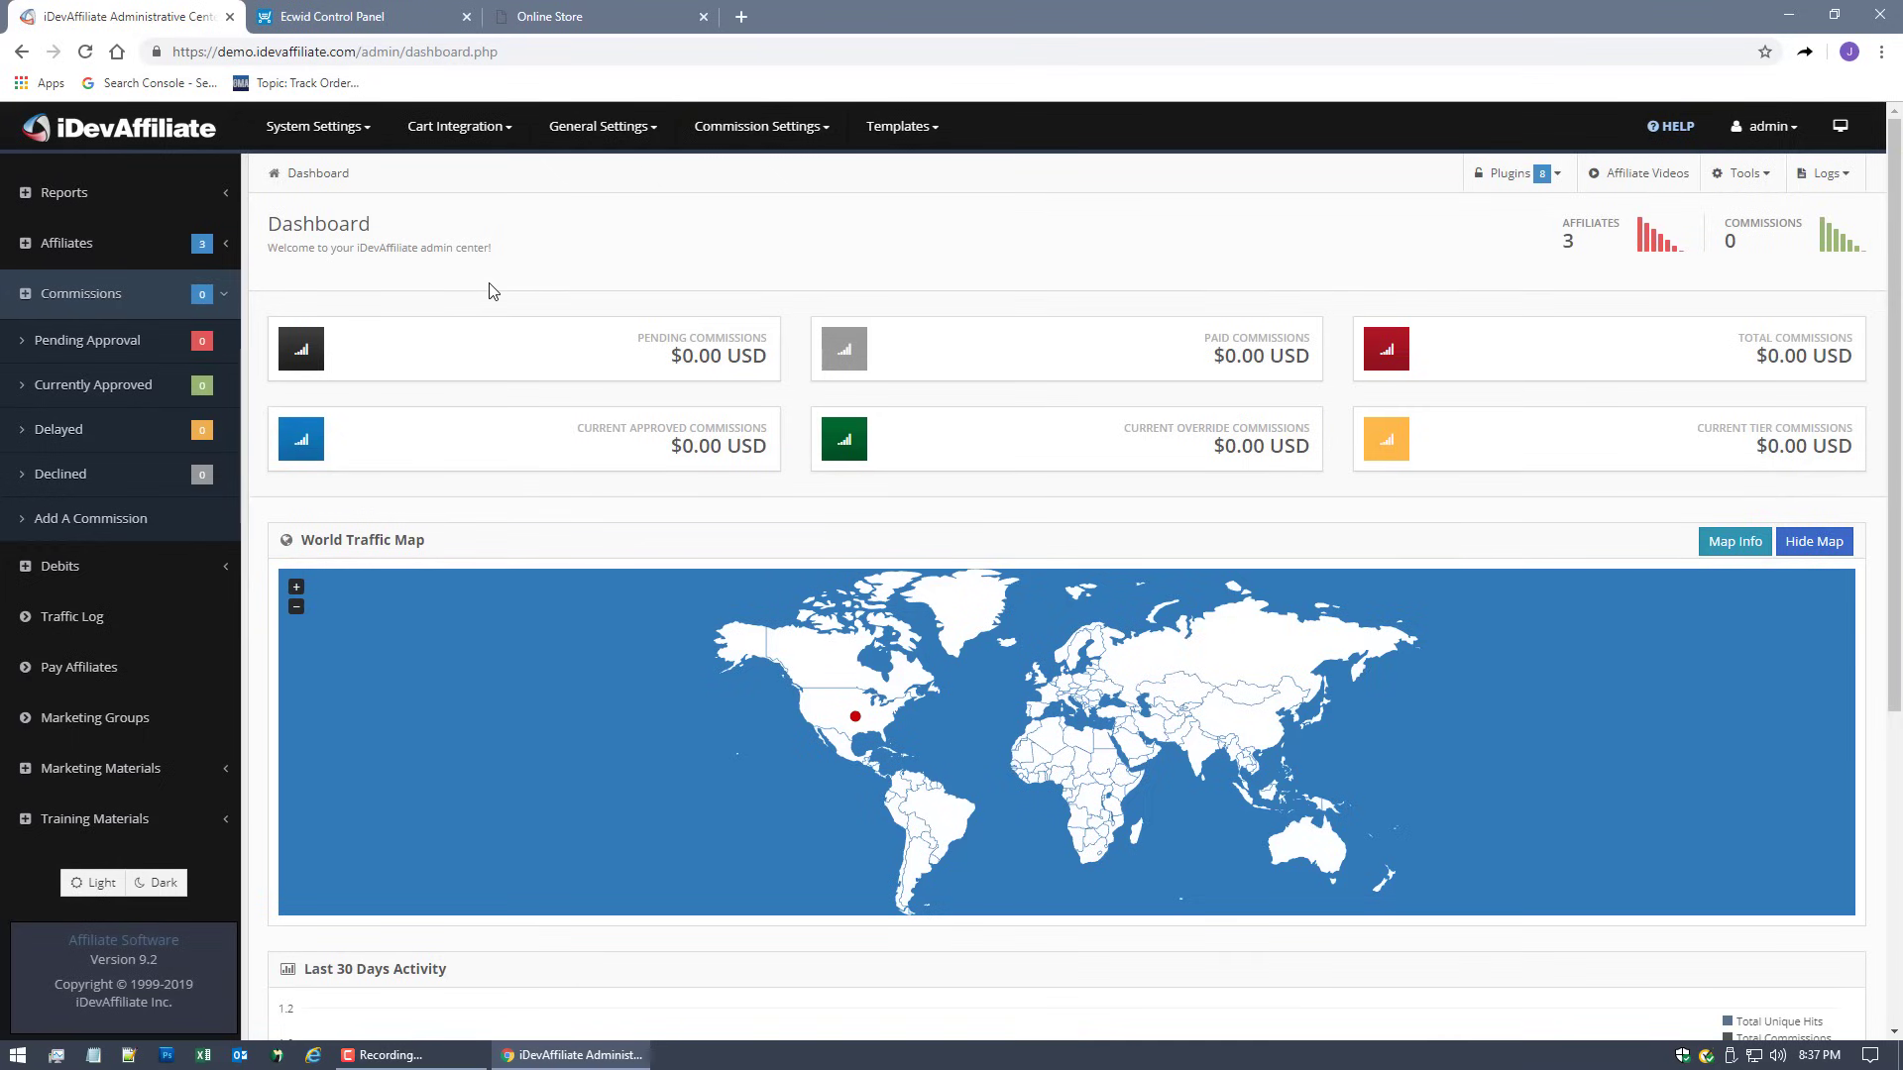
{"action": "left_click", "coordinate": [109, 342]}
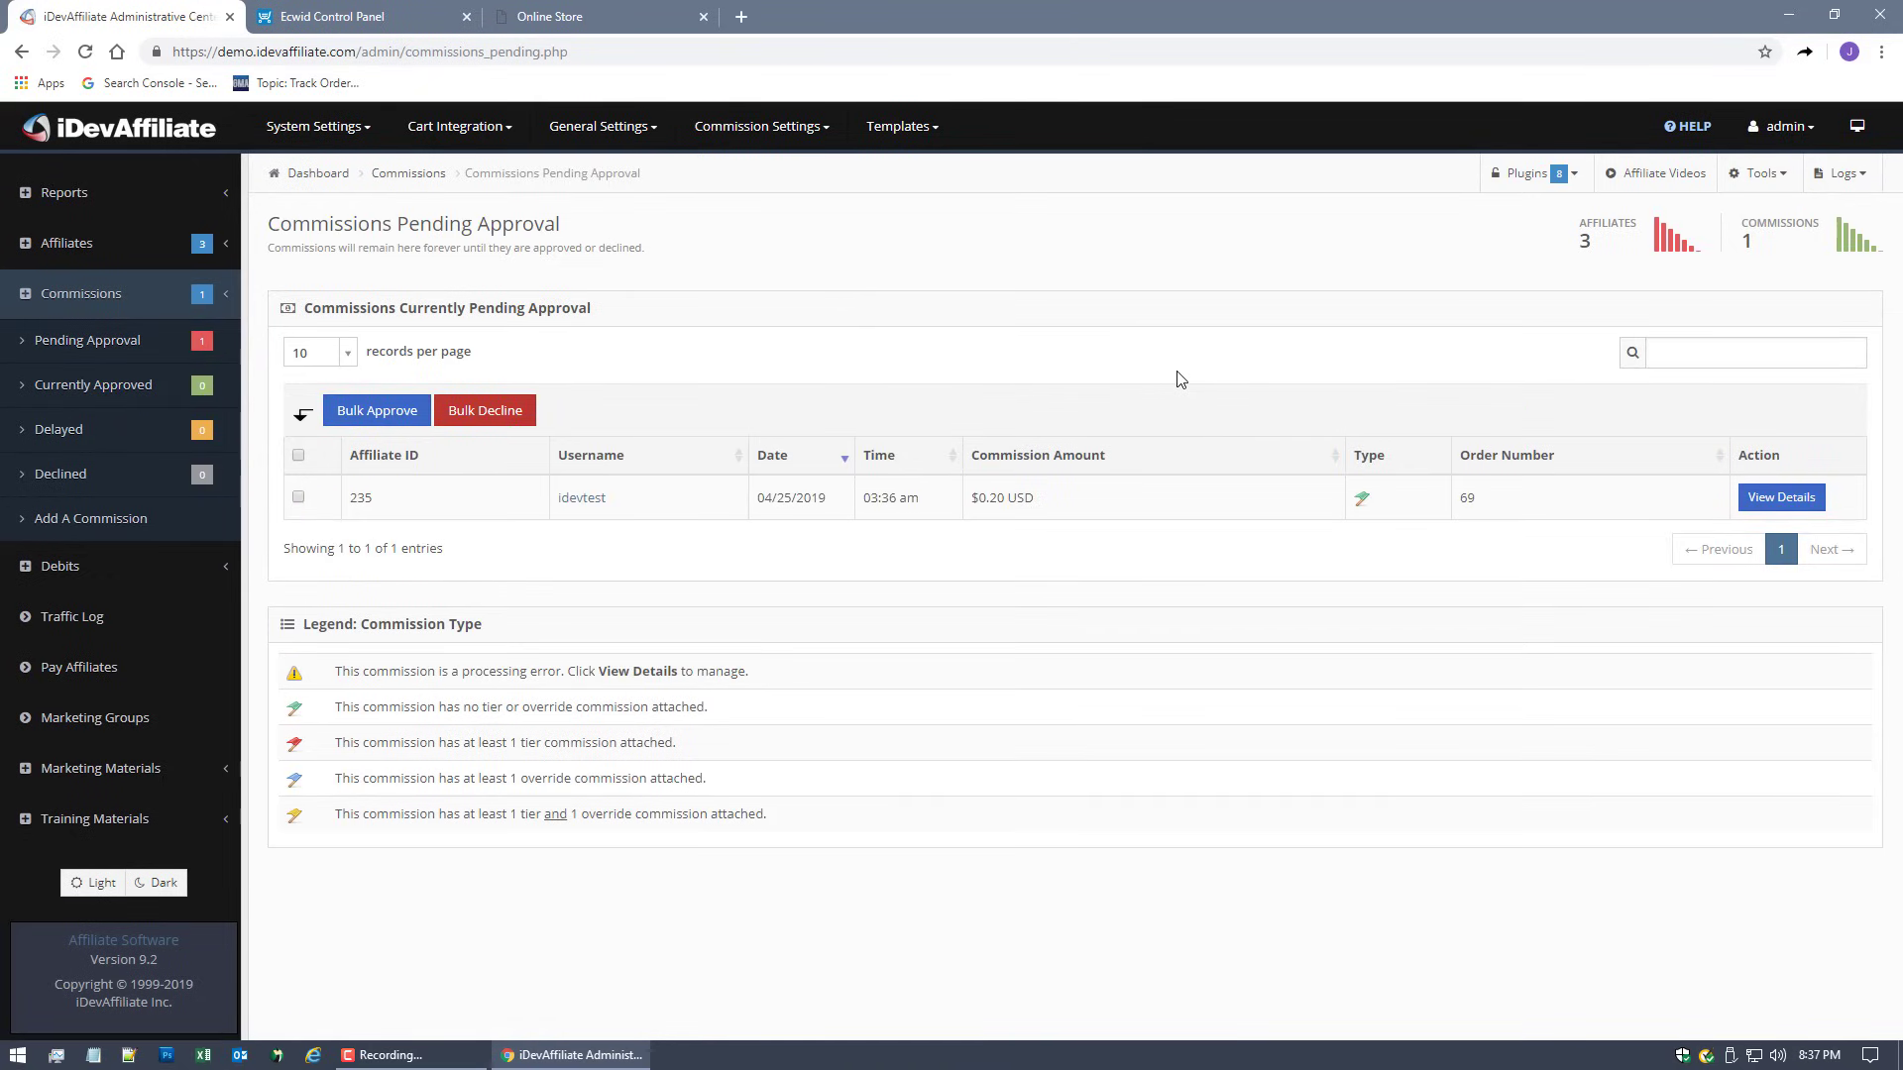
{"action": "double_click", "coordinate": [1465, 497]}
Step: Open order 69's commission details and highlight the Ecwid integration, $1.99 sale and 0.20 commission
{"action": "left_click", "coordinate": [1774, 498]}
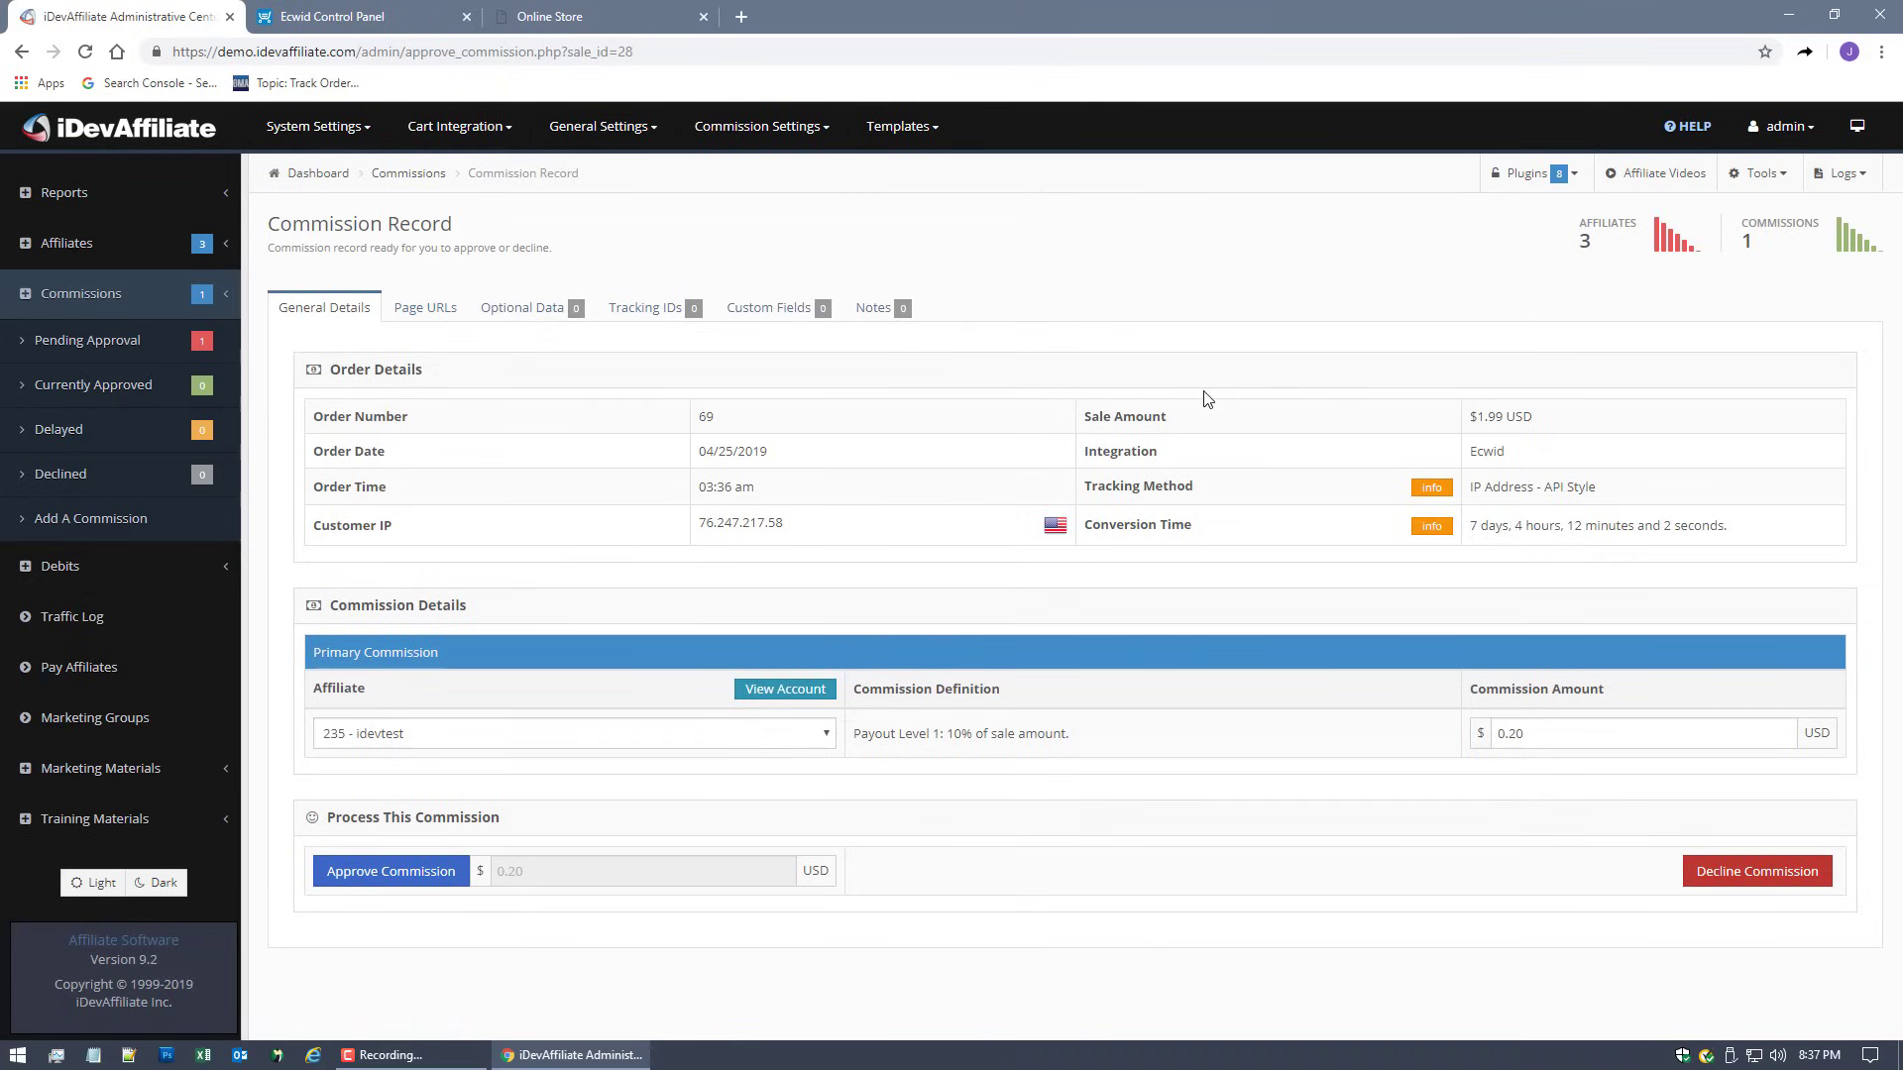
{"action": "left_click_drag", "start_coordinate": [1080, 451], "coordinate": [1214, 449]}
{"action": "double_click", "coordinate": [1493, 452]}
{"action": "left_click_drag", "start_coordinate": [1473, 417], "coordinate": [1537, 428]}
{"action": "left_click_drag", "start_coordinate": [1517, 734], "coordinate": [1283, 739]}
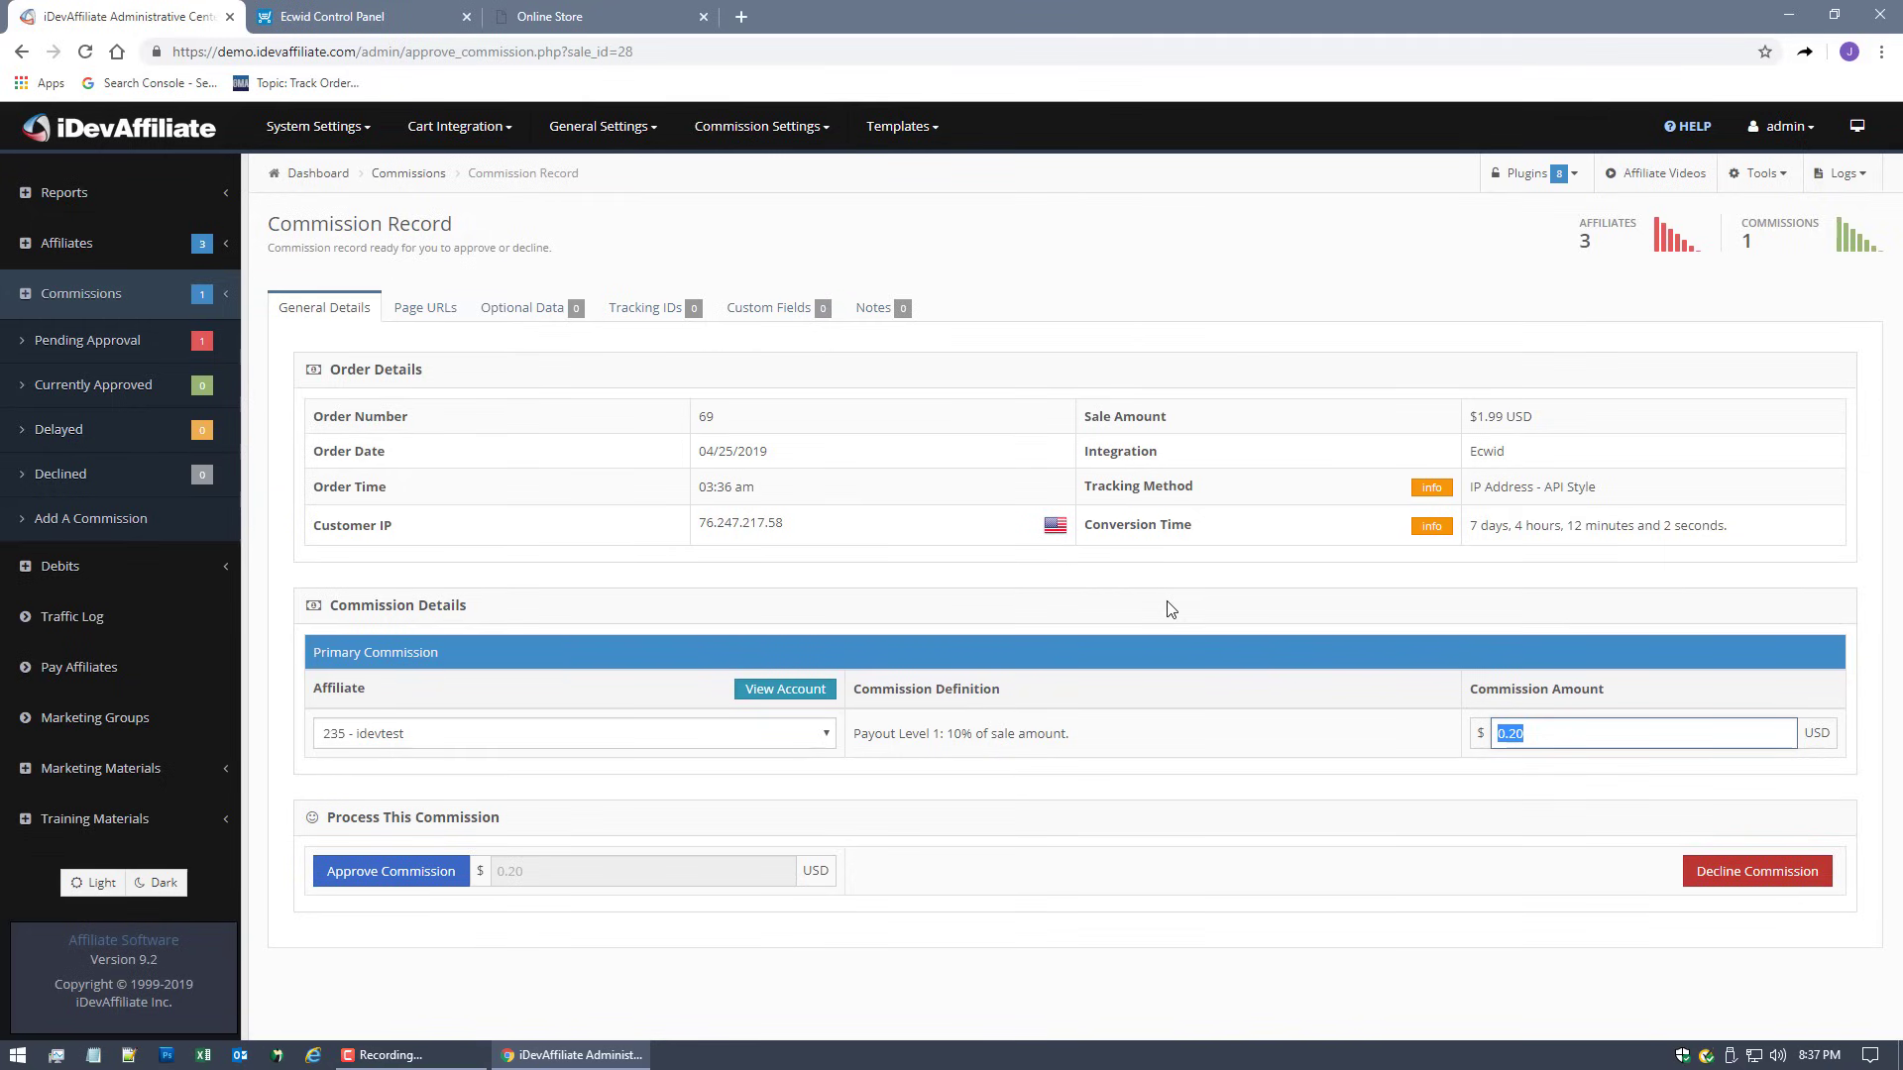
{"action": "left_click", "coordinate": [89, 342]}
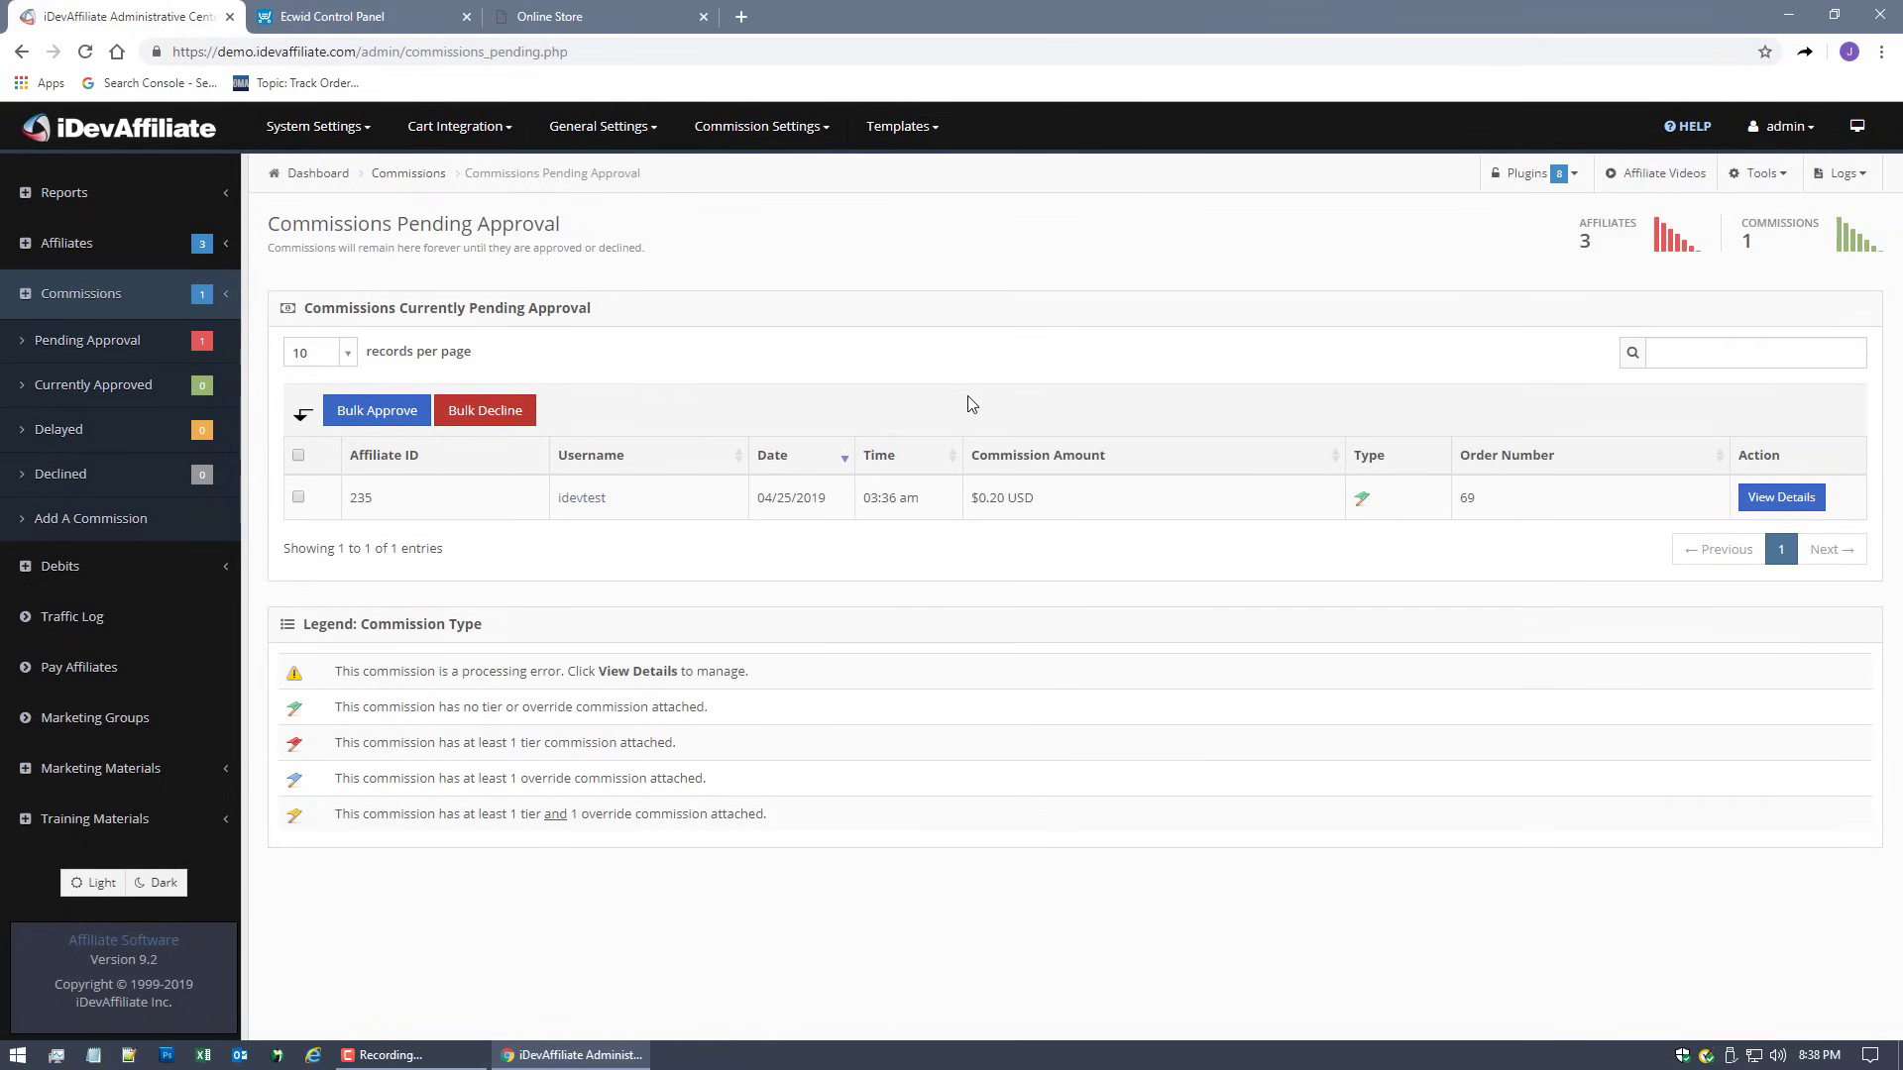
{"action": "left_click", "coordinate": [1779, 498]}
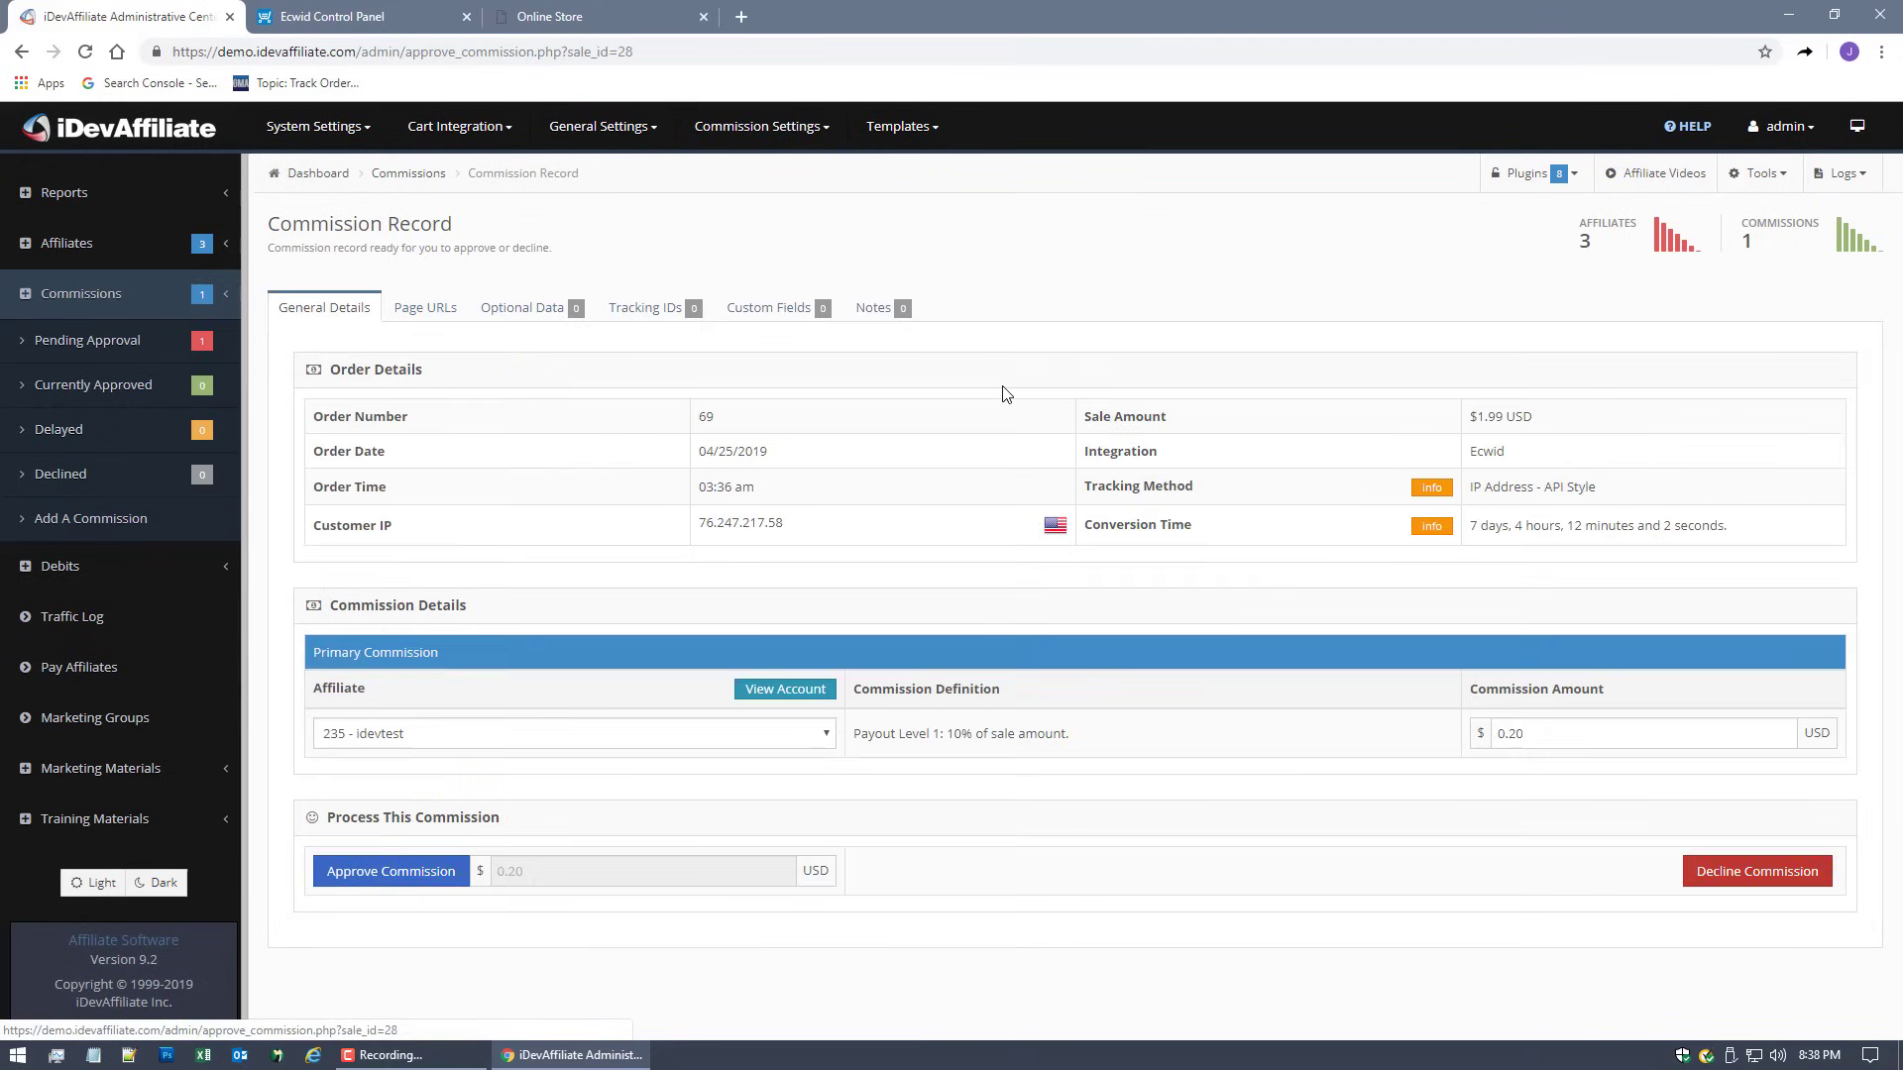